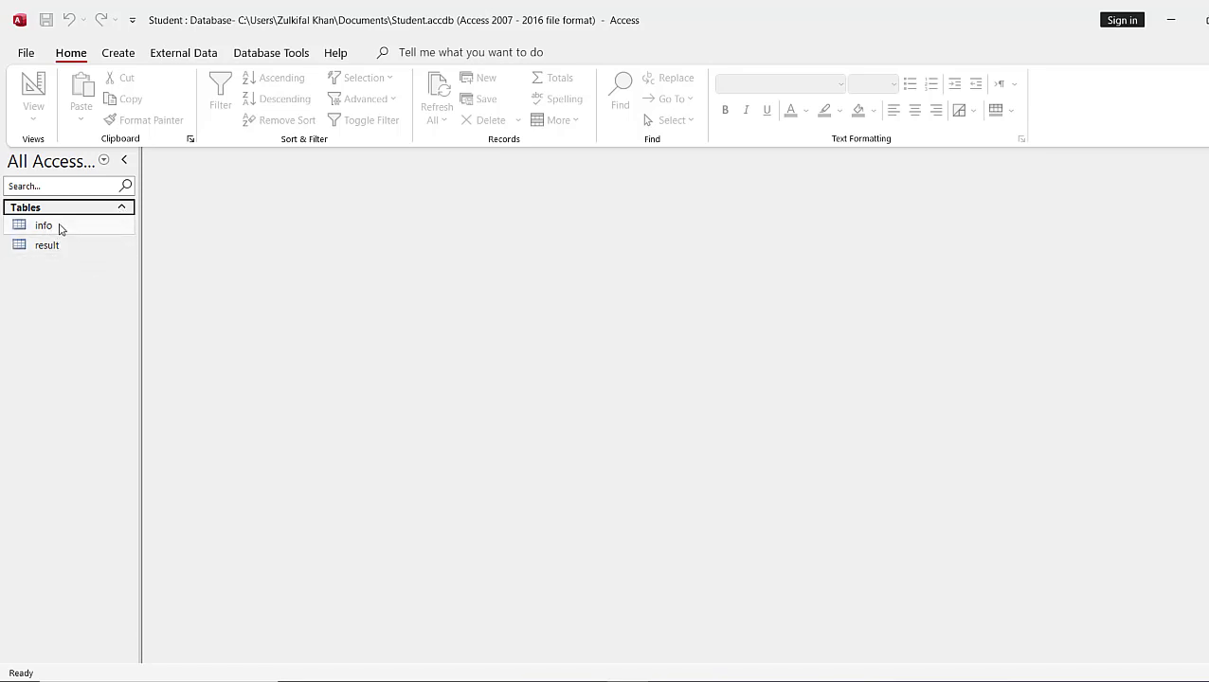
Step: Open the info and result tables to review their fields and records, and close both
double_click(60, 227)
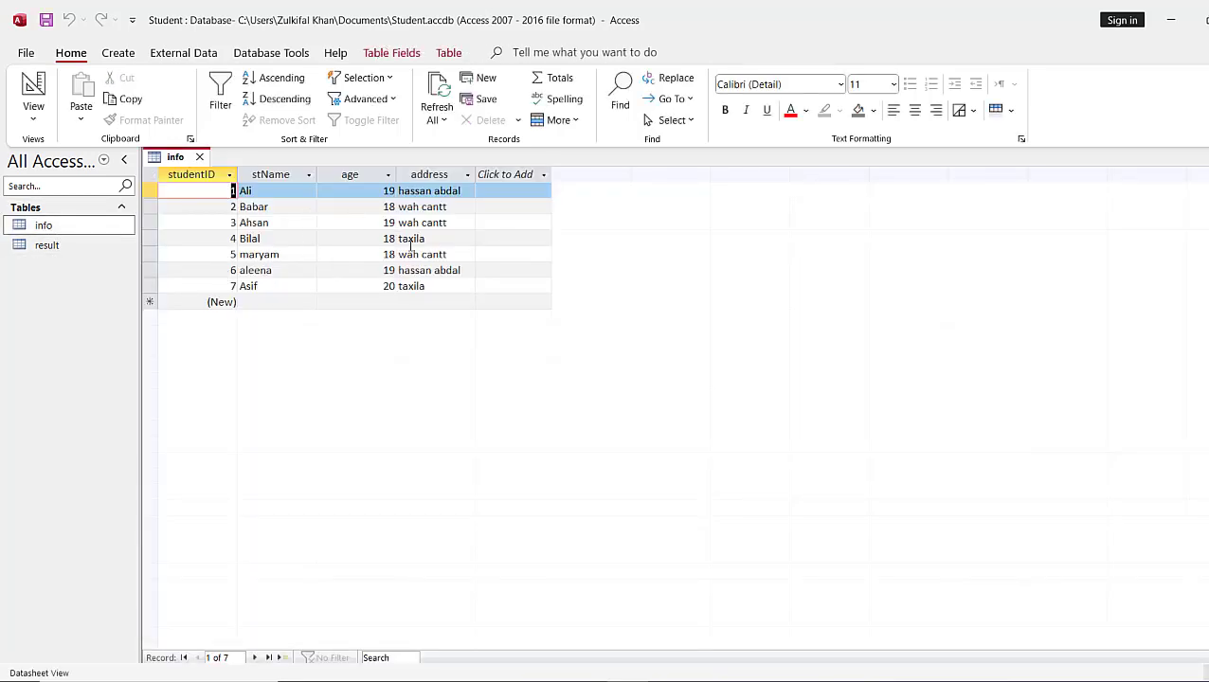
double_click(61, 246)
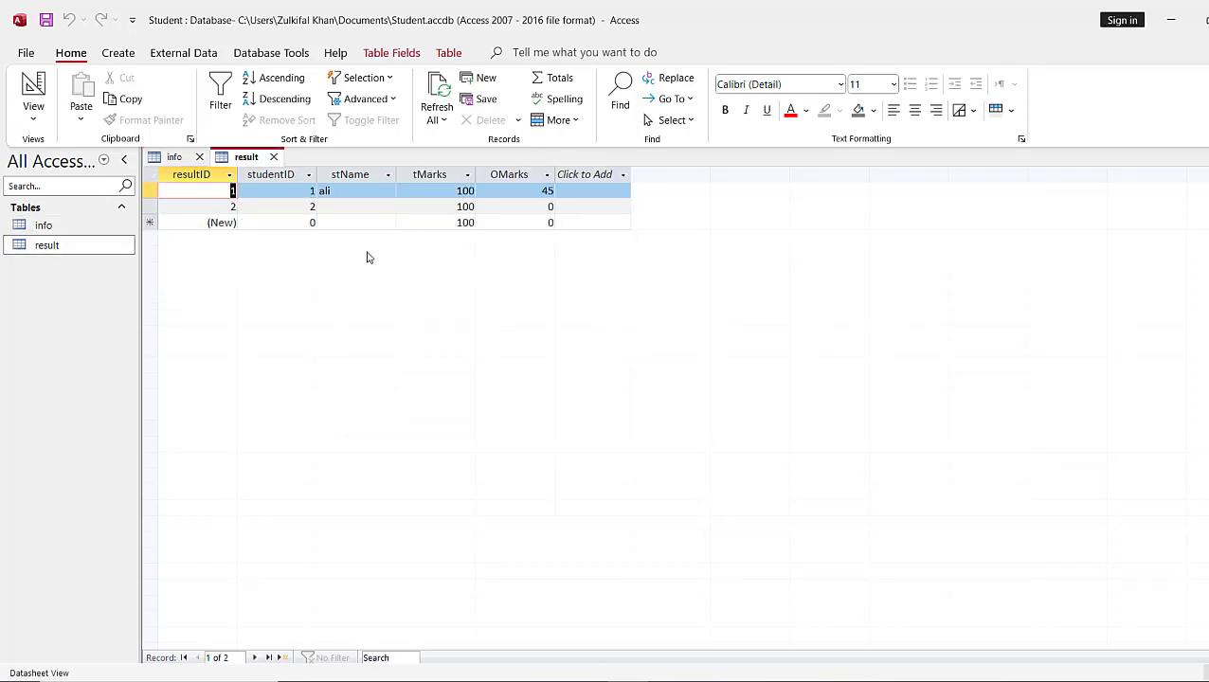
click(60, 243)
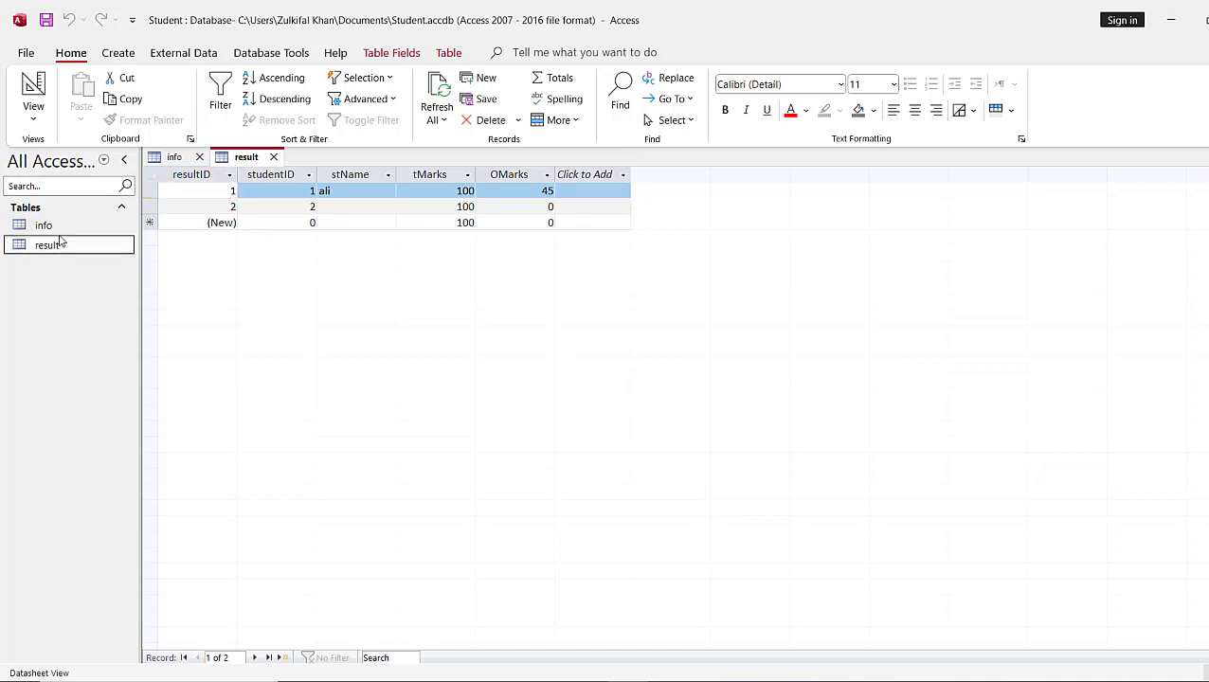
click(60, 227)
click(65, 246)
click(65, 233)
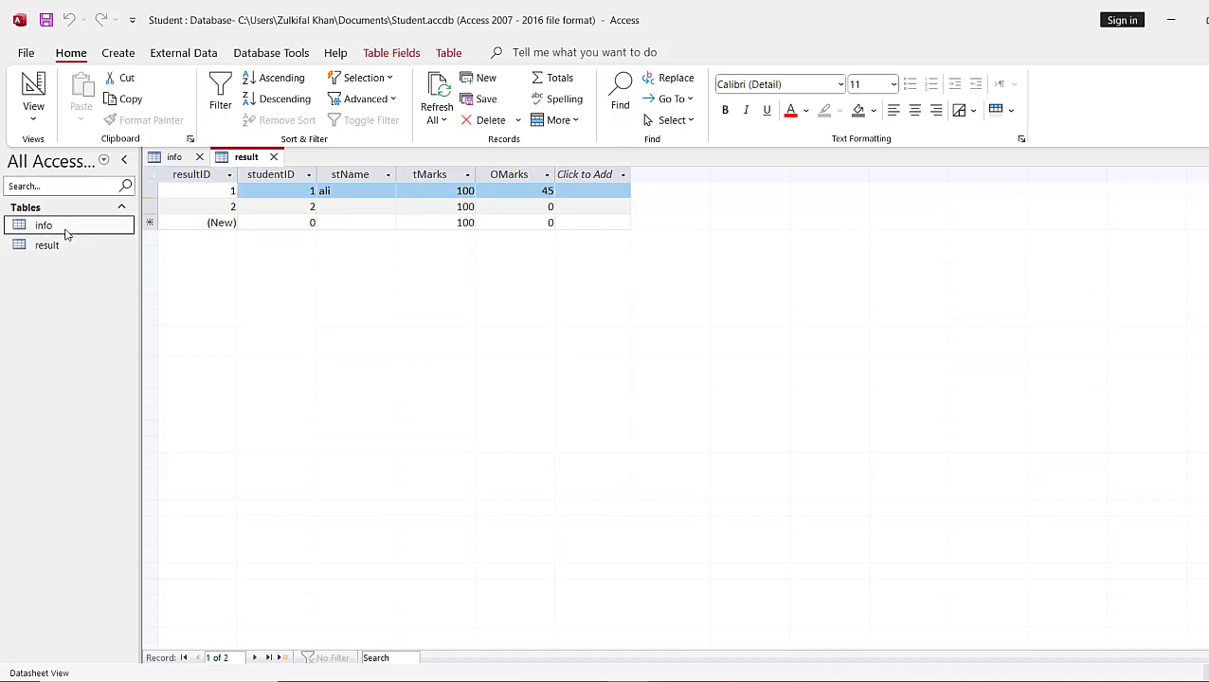
click(199, 156)
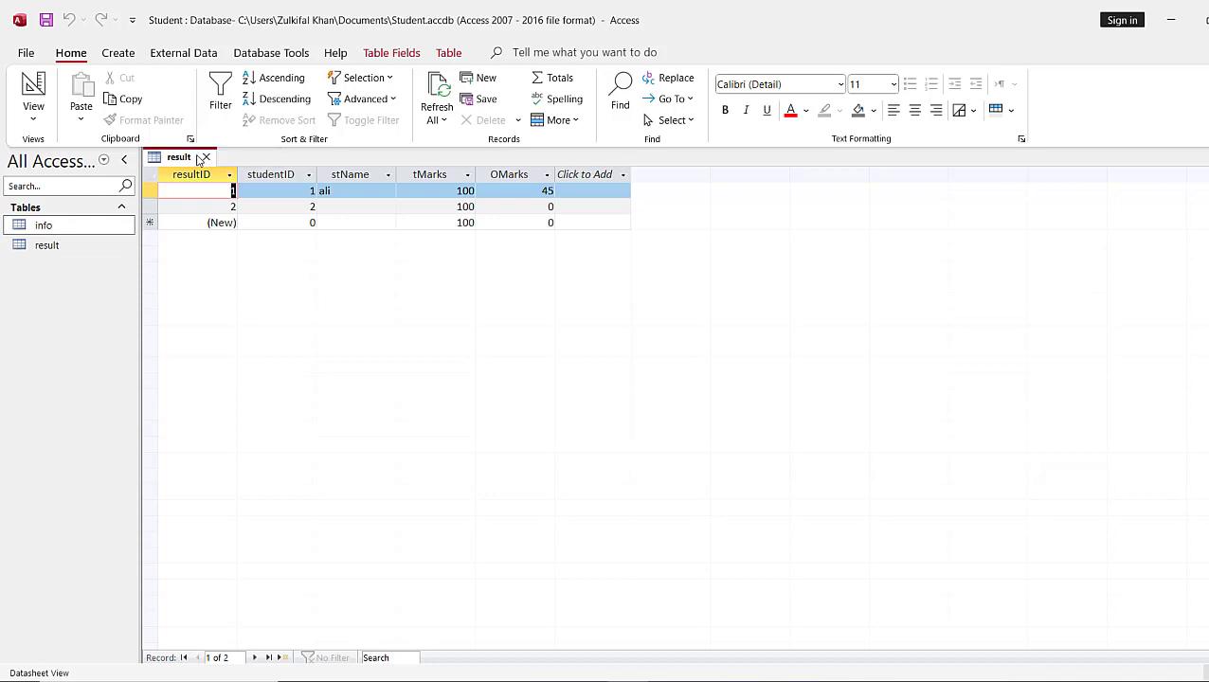
click(205, 157)
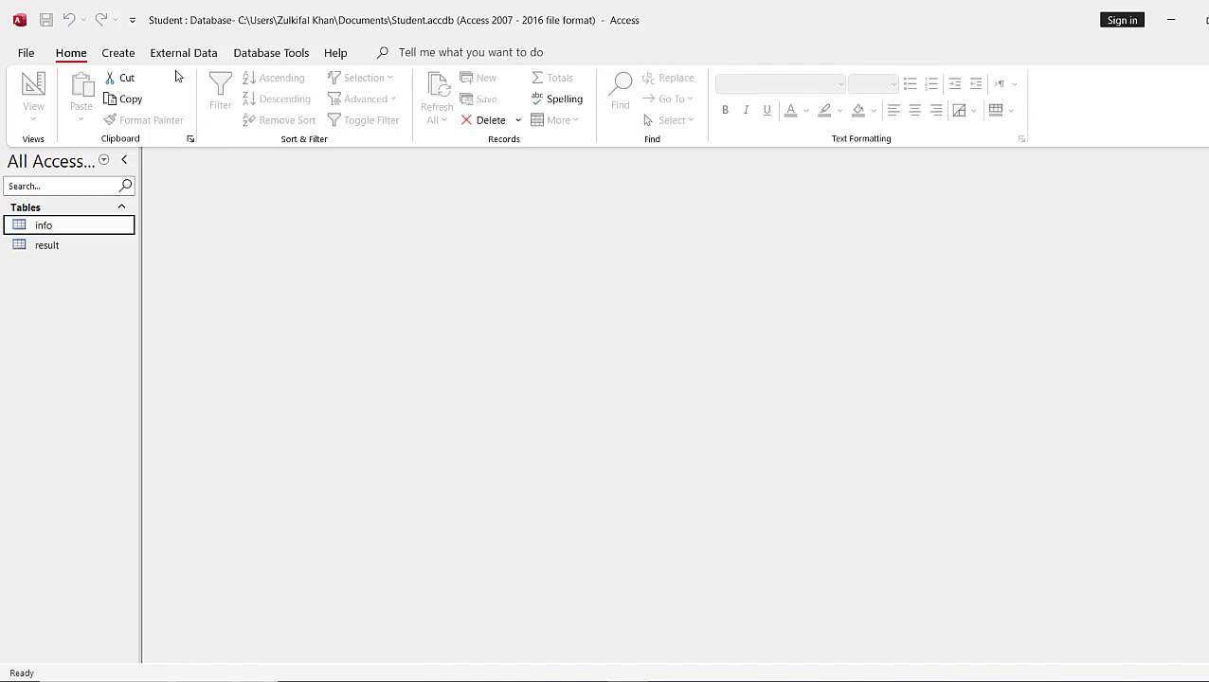
Step: Open the database's Relationships layout
click(271, 61)
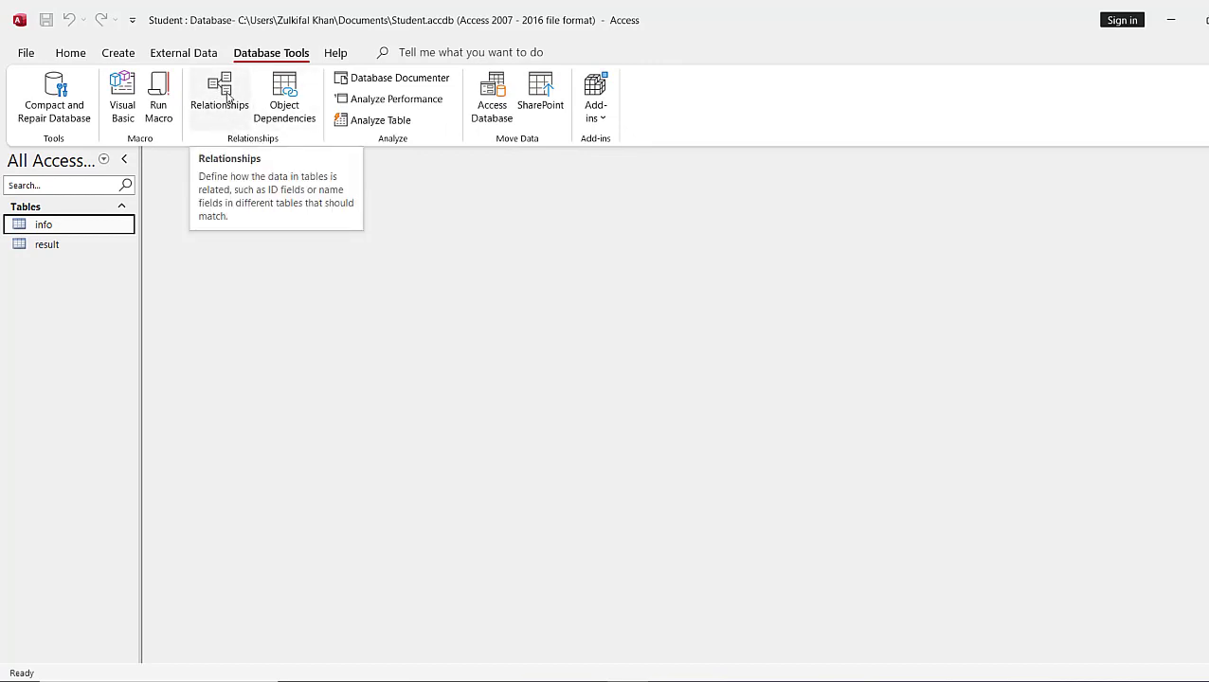
click(224, 85)
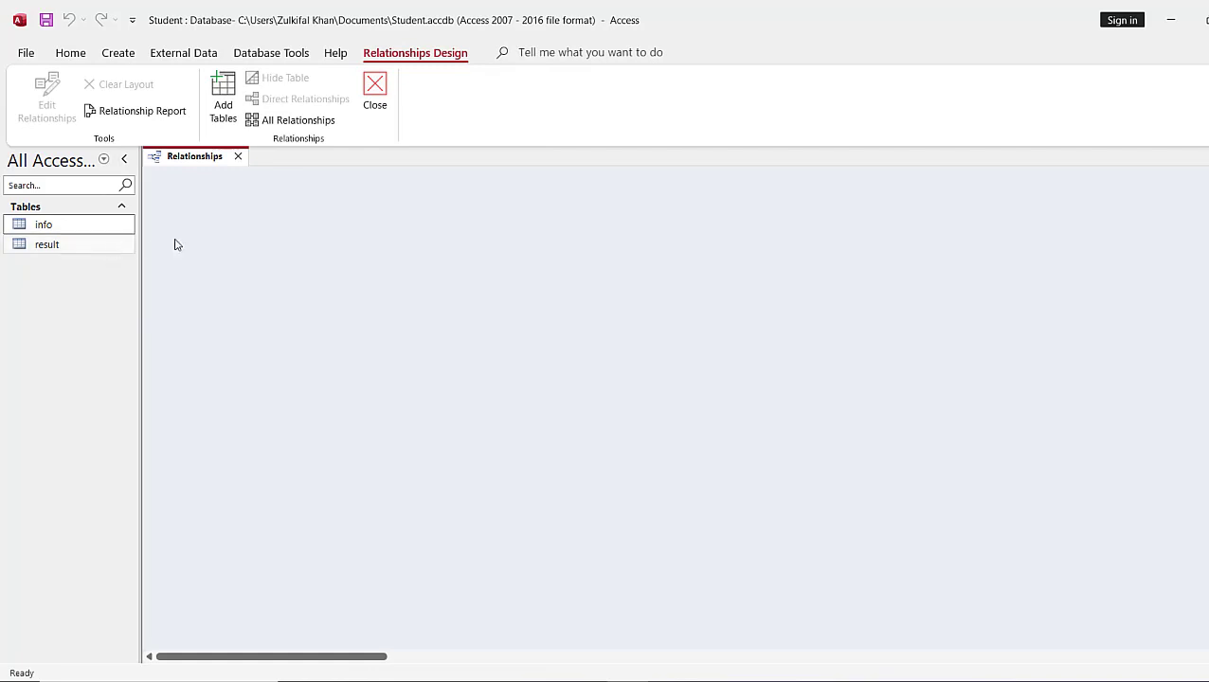
click(73, 230)
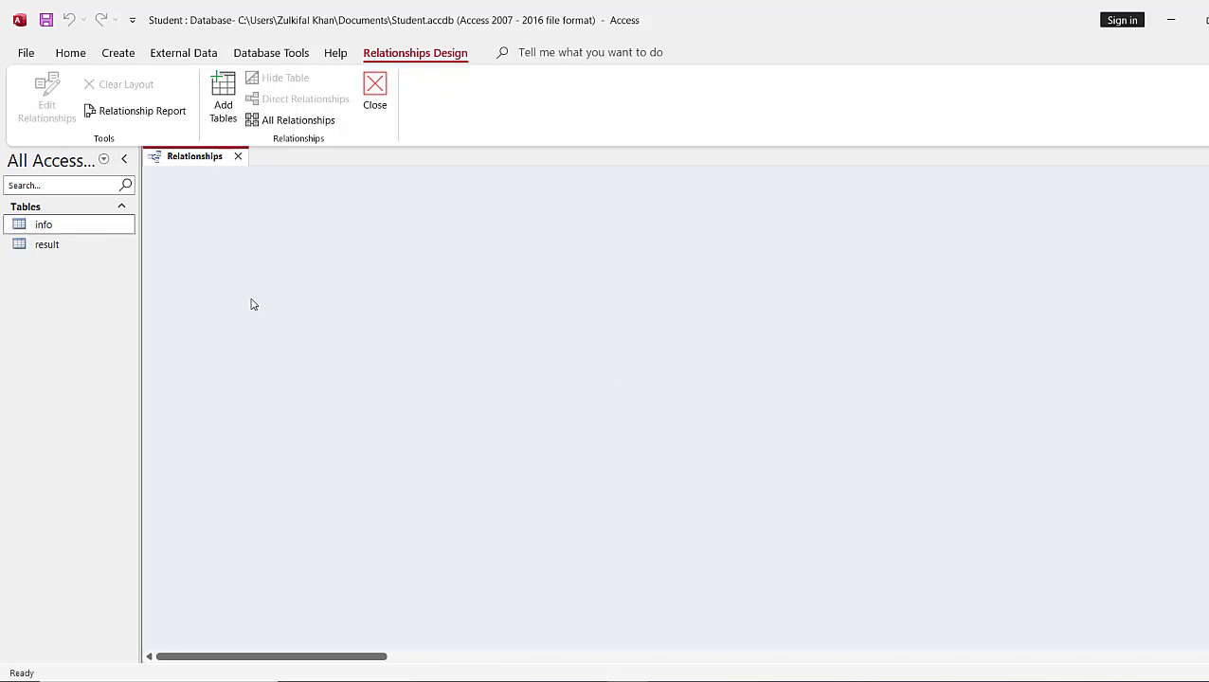
drag(59, 231, 332, 273)
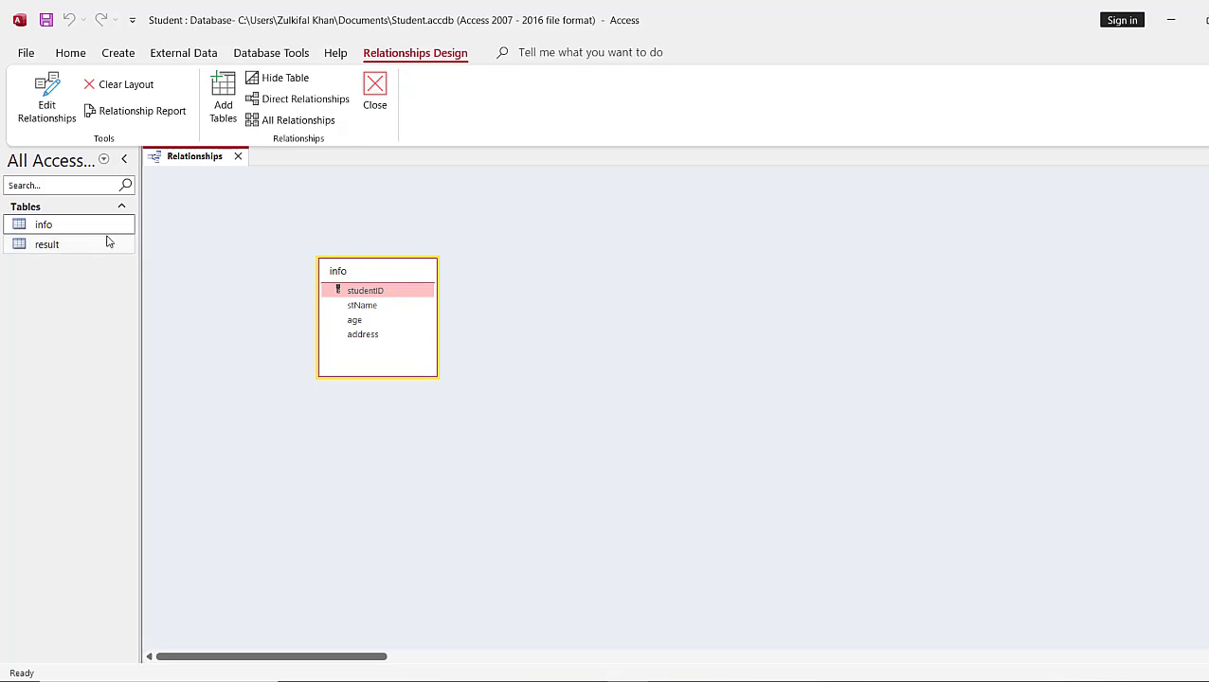
drag(73, 246, 561, 280)
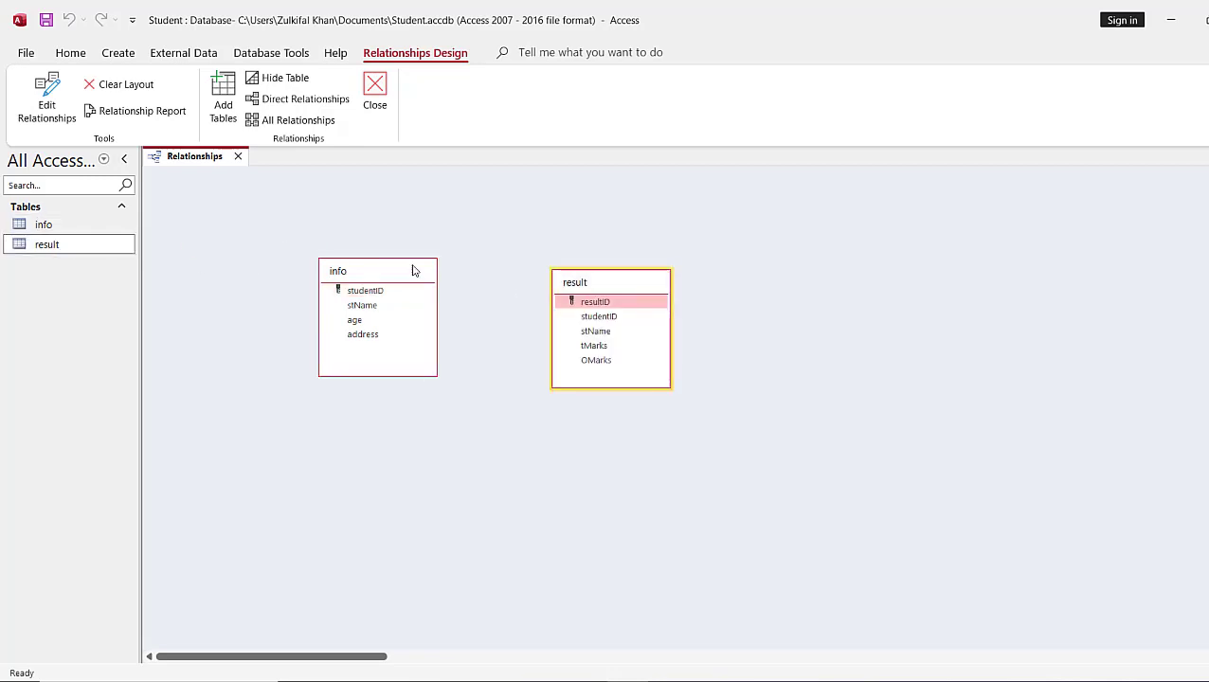
drag(413, 271, 421, 285)
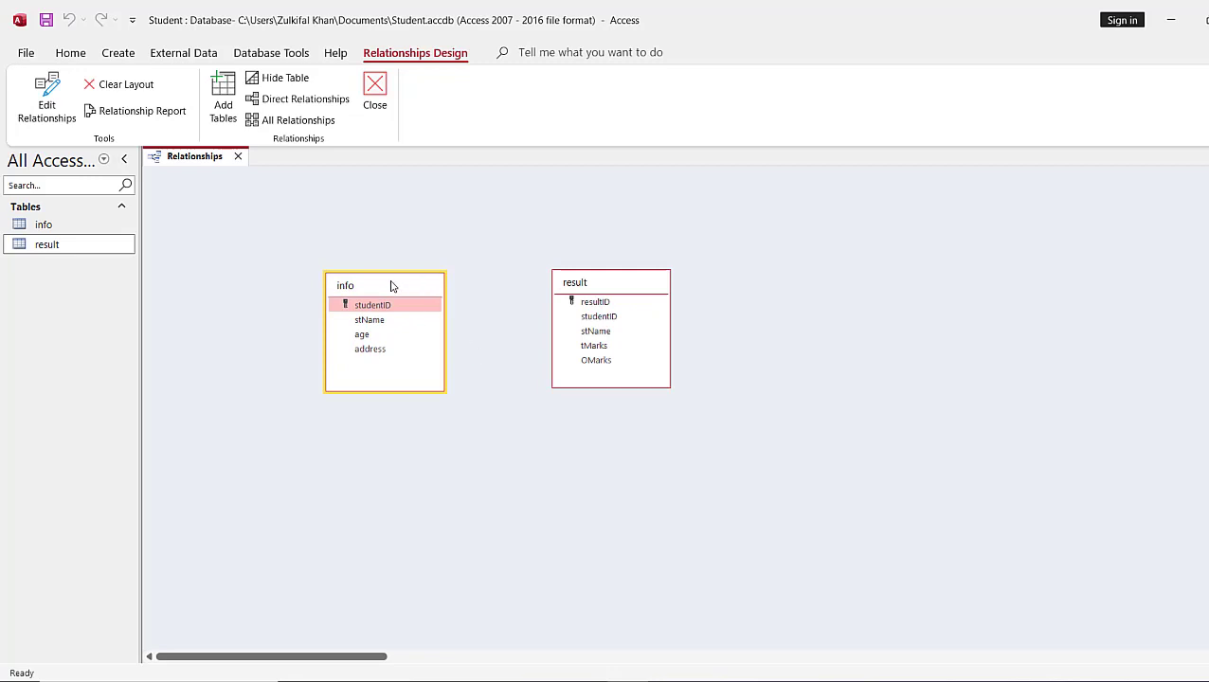
key(Delete)
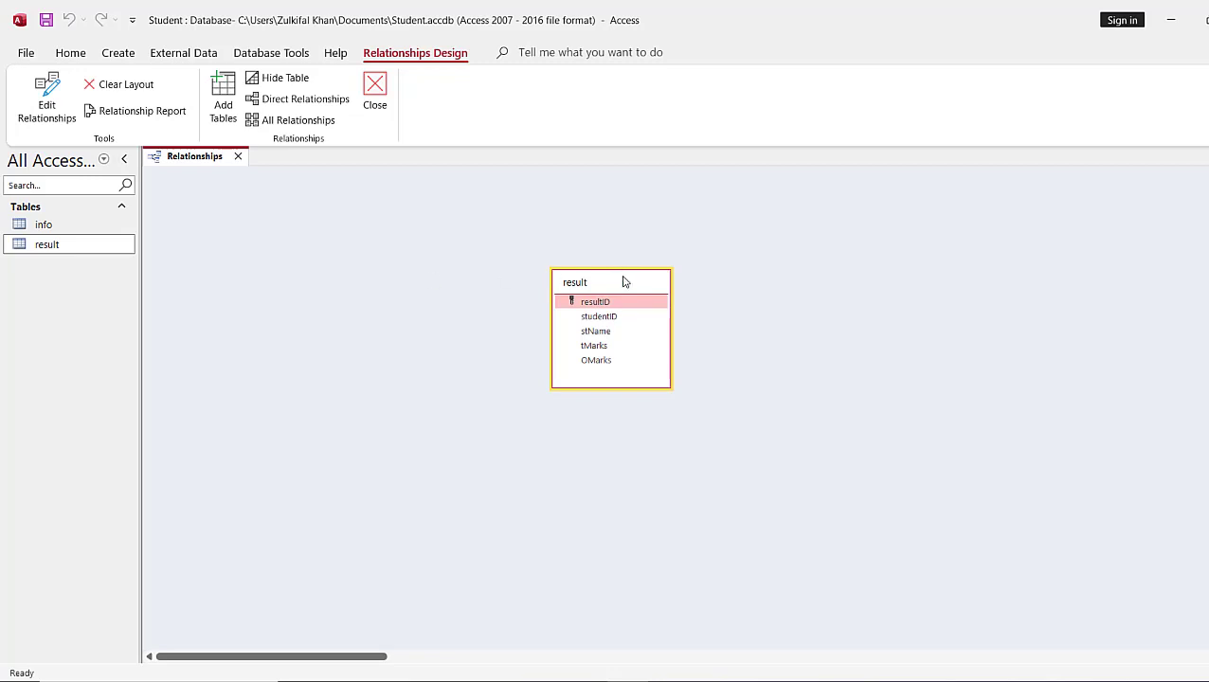
key(Delete)
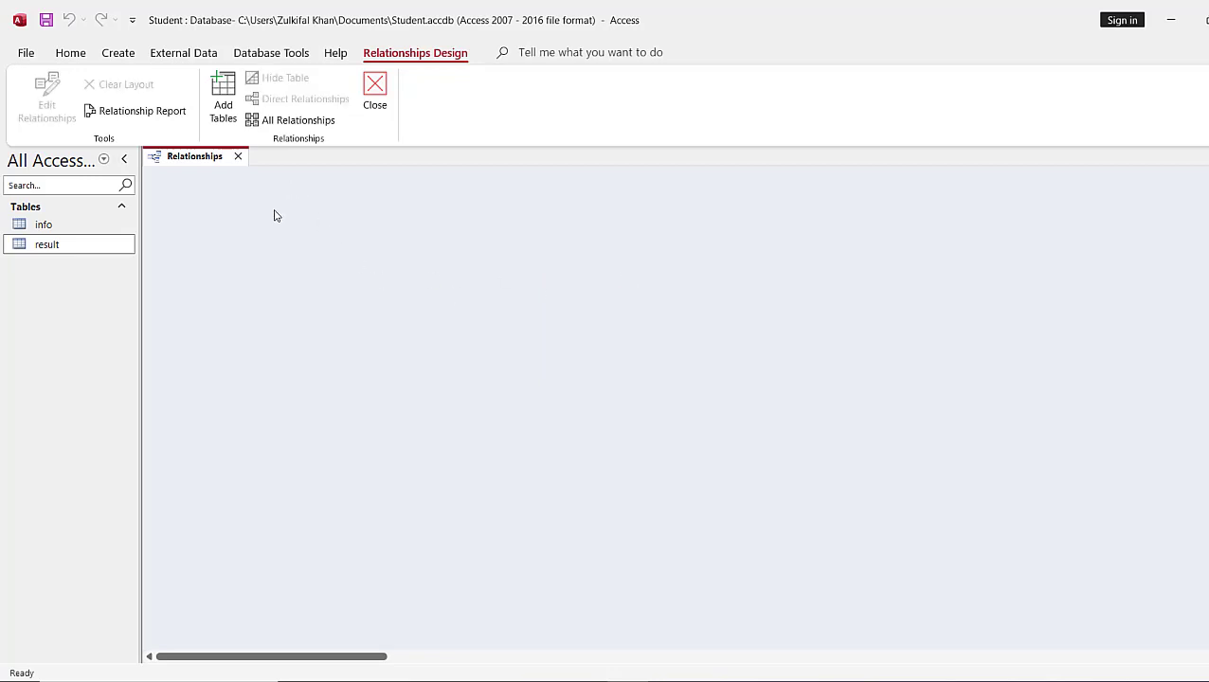
Step: Add the info and result tables to the empty Relationships layout
click(224, 111)
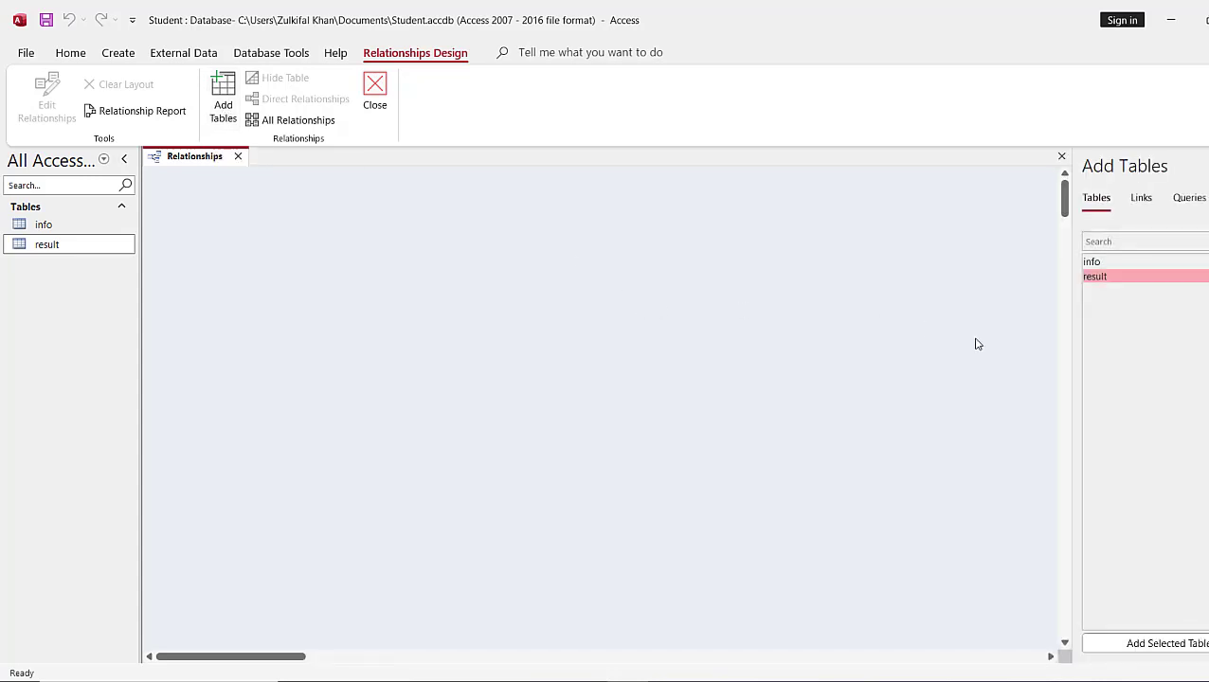
click(1161, 276)
double_click(1125, 262)
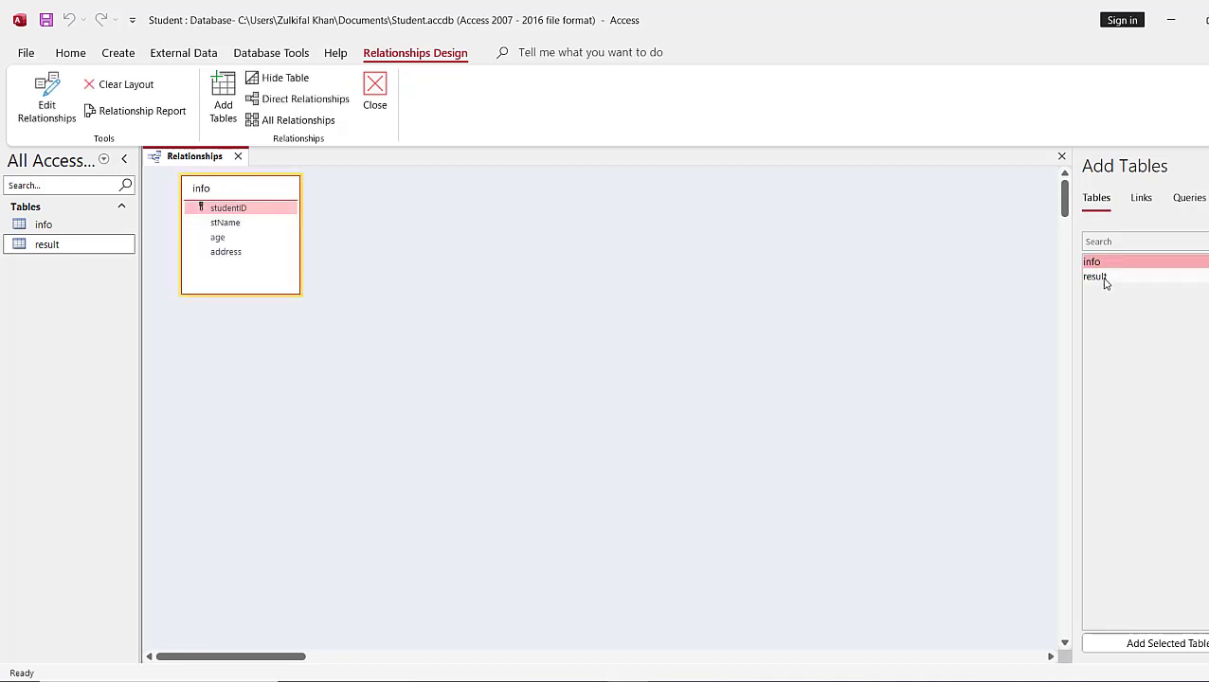
click(1101, 277)
click(1177, 644)
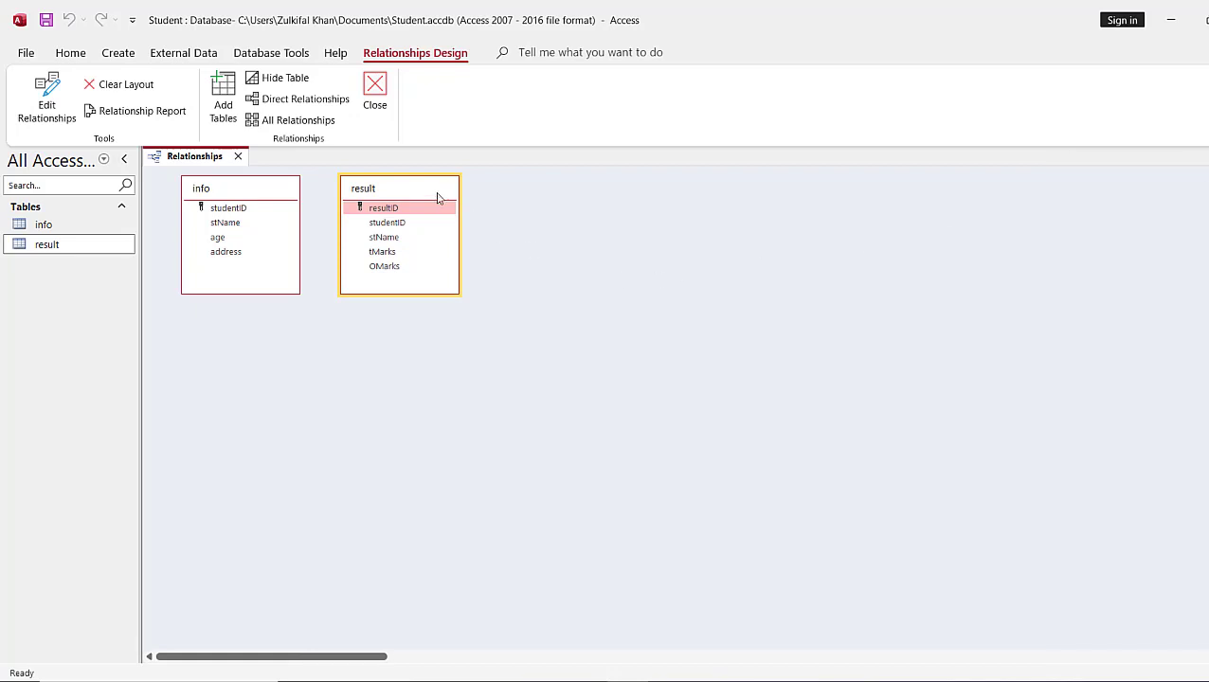
Step: Arrange the info and result tables side by side near the middle of the layout with a wide gap between them
drag(434, 190, 766, 307)
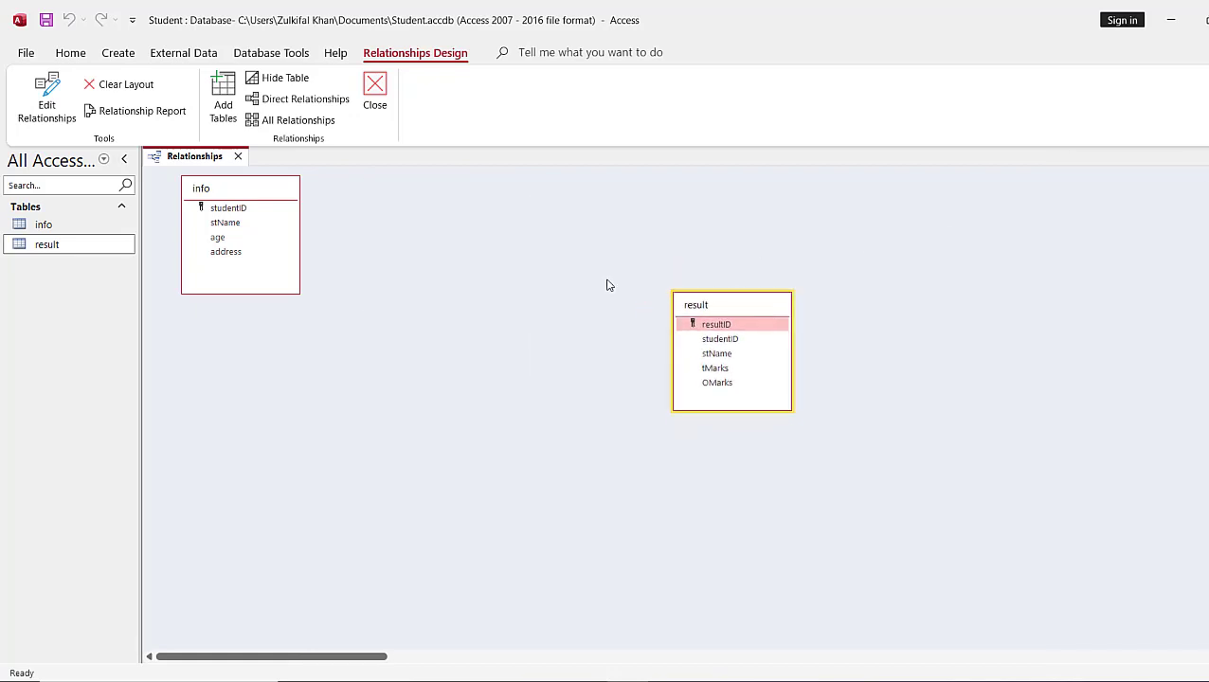
click(267, 201)
drag(267, 201, 490, 312)
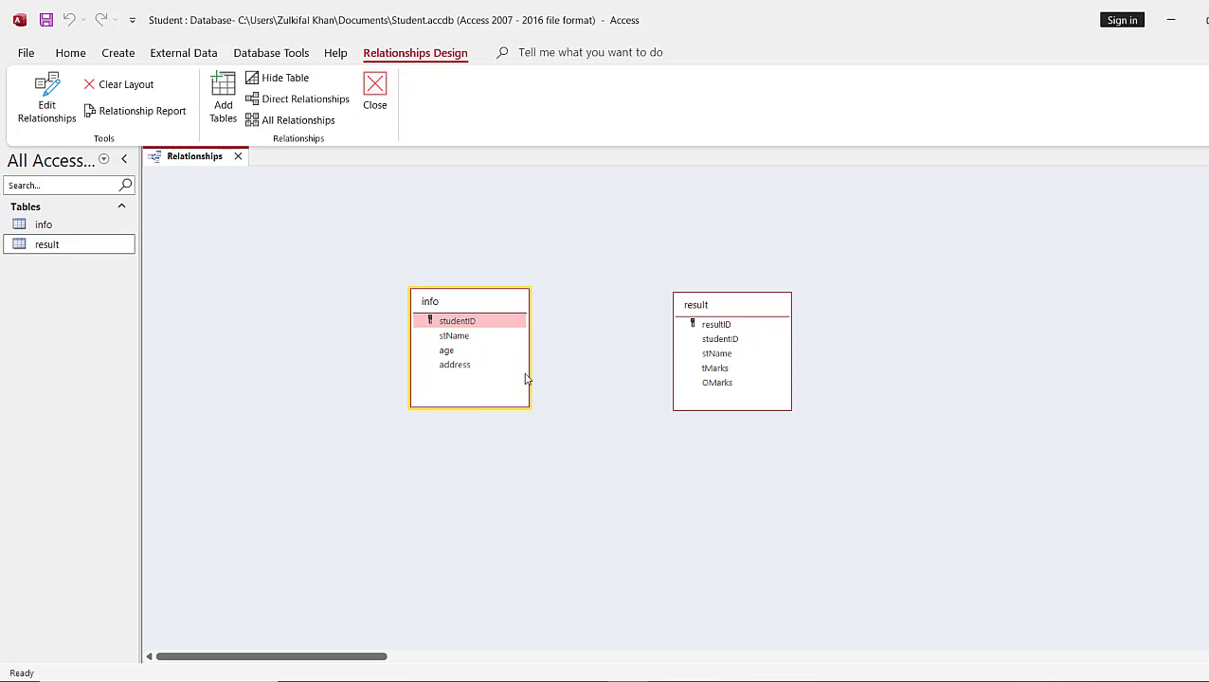
Step: Compare the studentID key in the info table with the ID fields of the result table
click(463, 322)
click(720, 343)
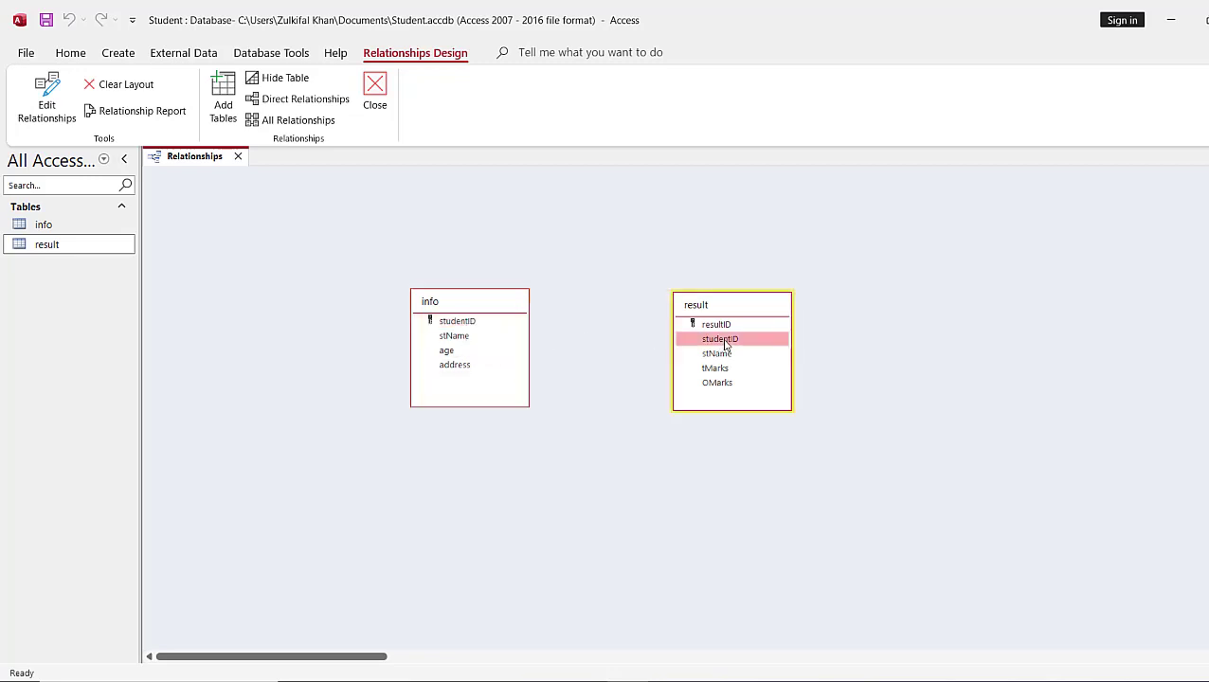
click(493, 320)
click(711, 339)
click(497, 321)
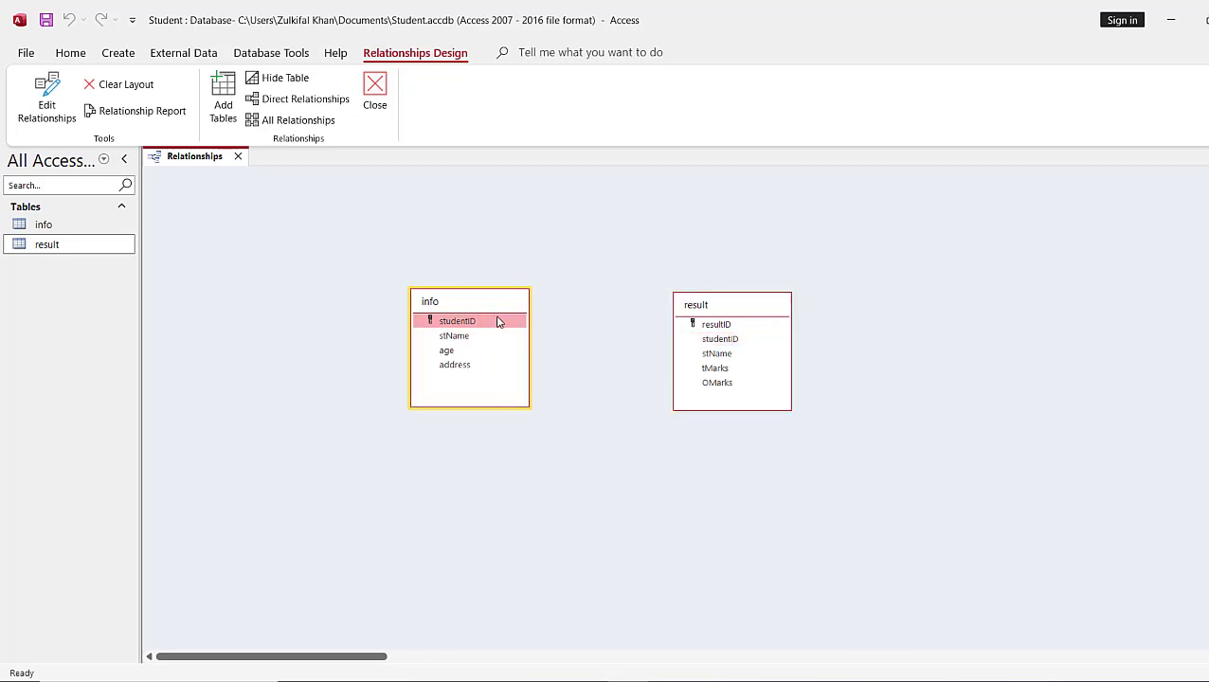
click(709, 339)
click(517, 324)
drag(507, 329, 727, 329)
click(727, 330)
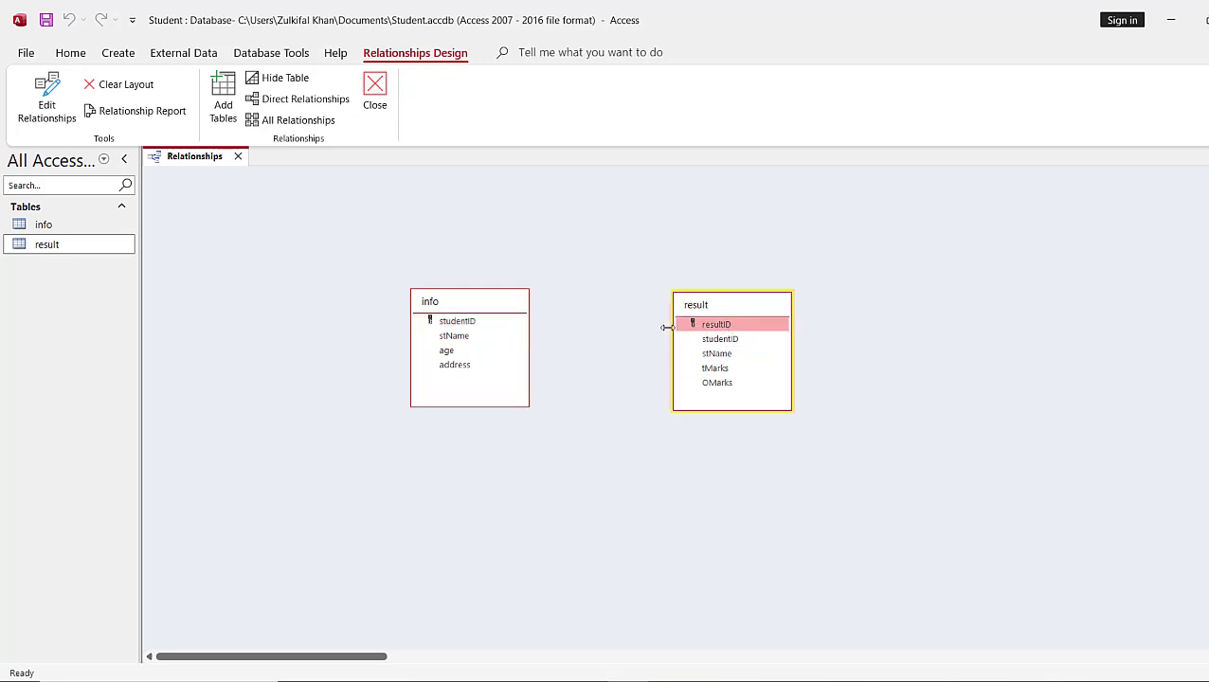
click(491, 324)
click(734, 339)
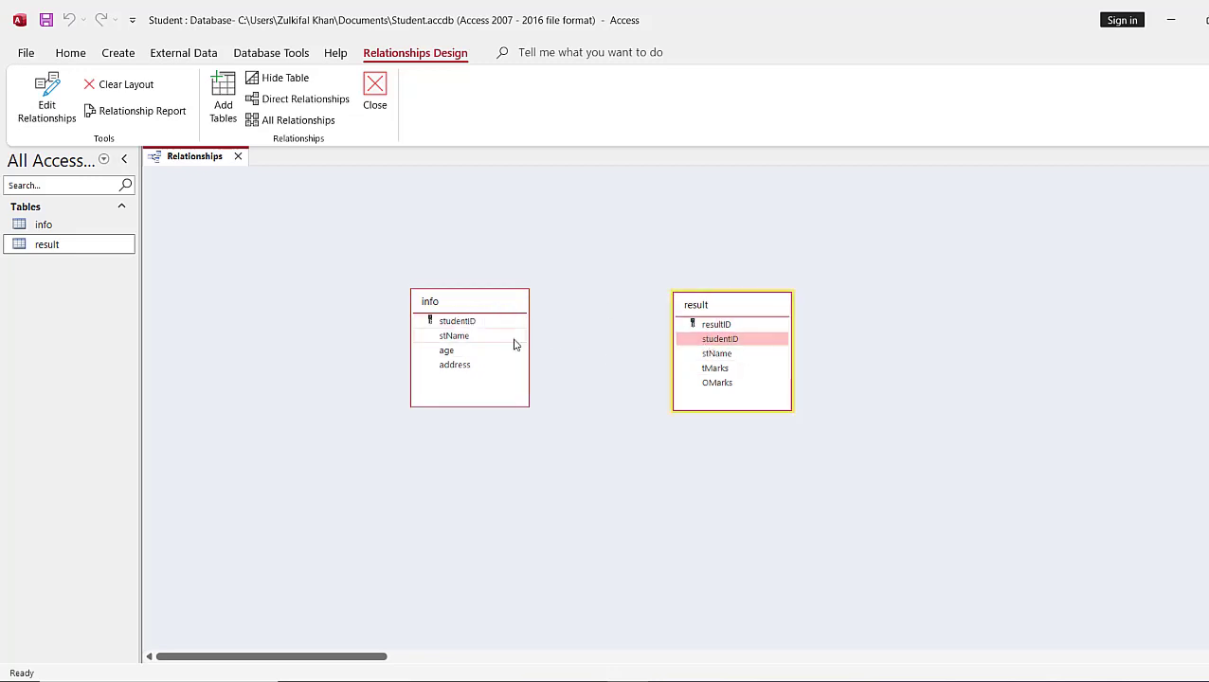
Step: Create a relationship from studentID in info to studentID in result, enforcing referential integrity with cascade update and cascade delete
drag(462, 325, 536, 328)
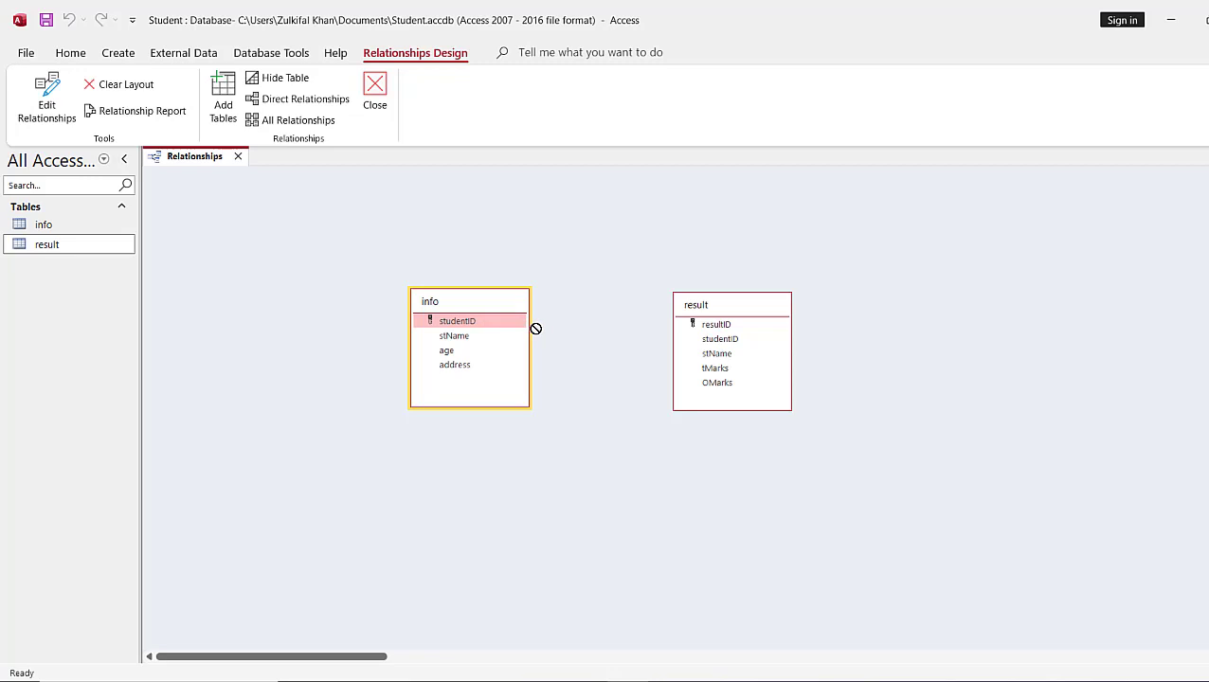
drag(535, 328, 720, 348)
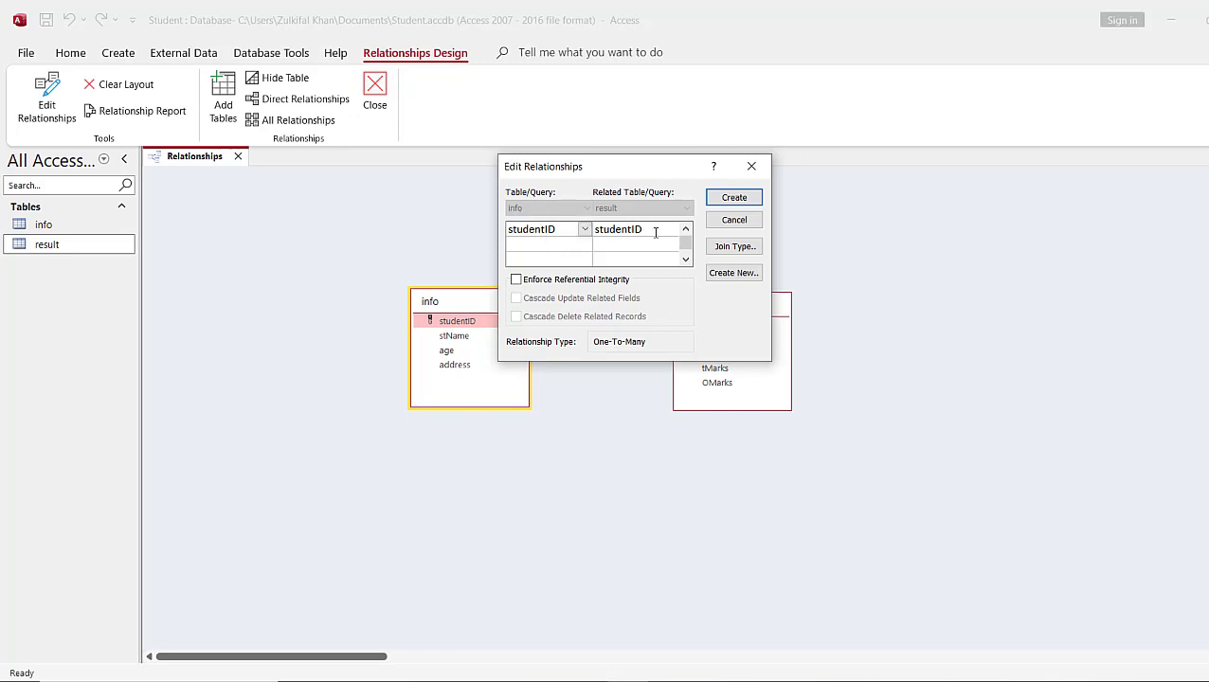
click(516, 281)
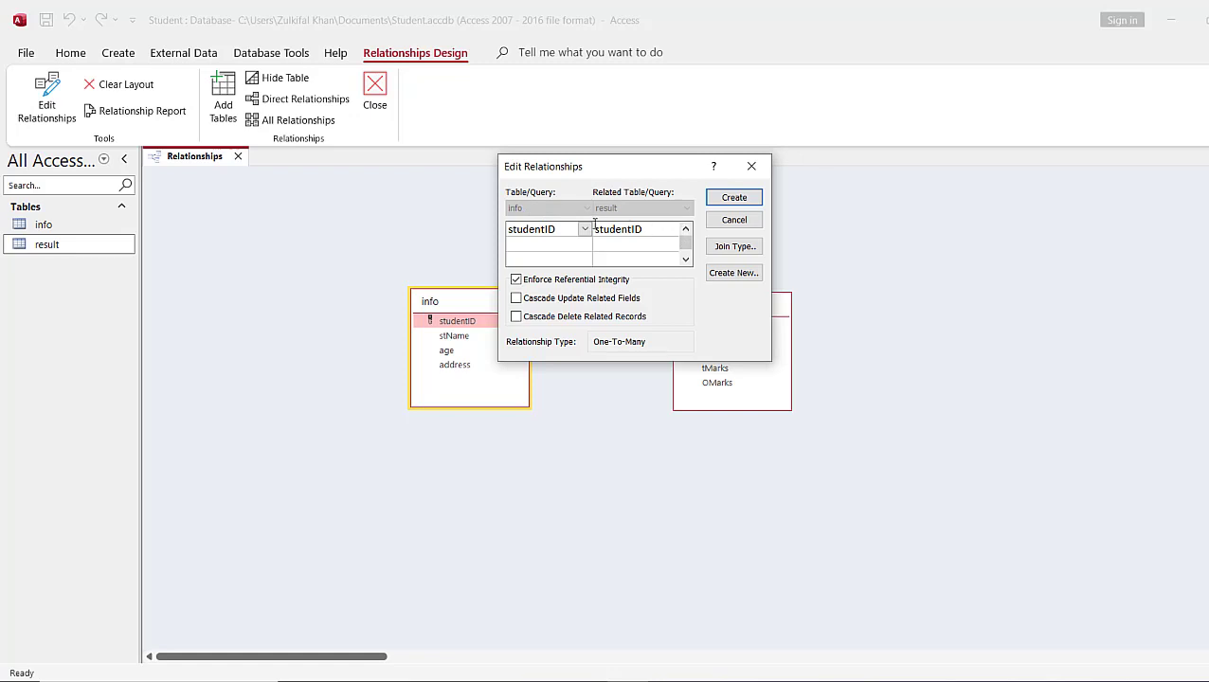
click(515, 298)
click(516, 316)
click(744, 200)
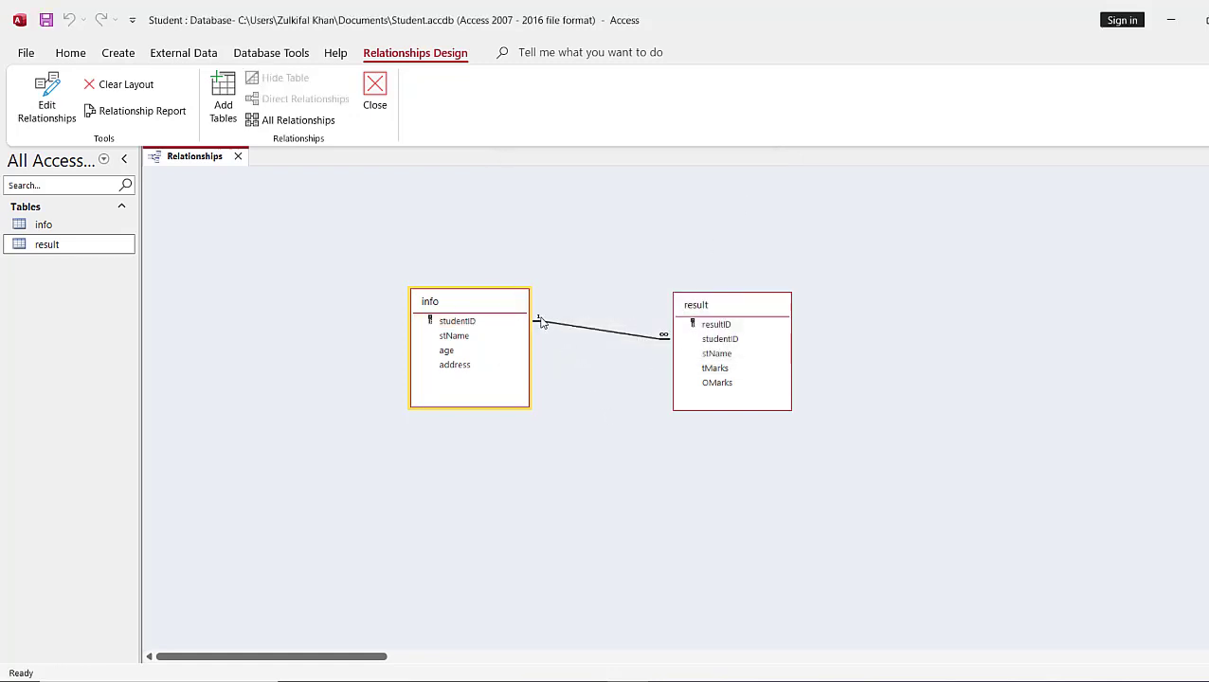
Step: Examine the relationship line and the ID fields at its two ends in the info and result tables
click(657, 343)
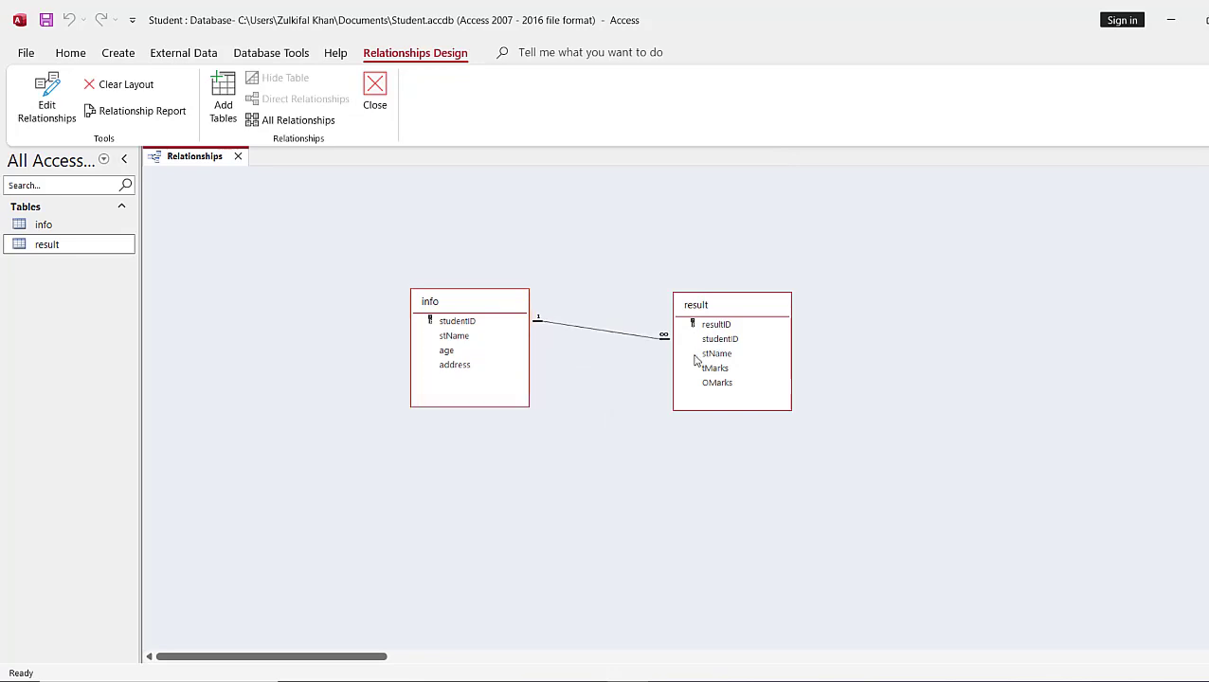
click(639, 340)
click(464, 323)
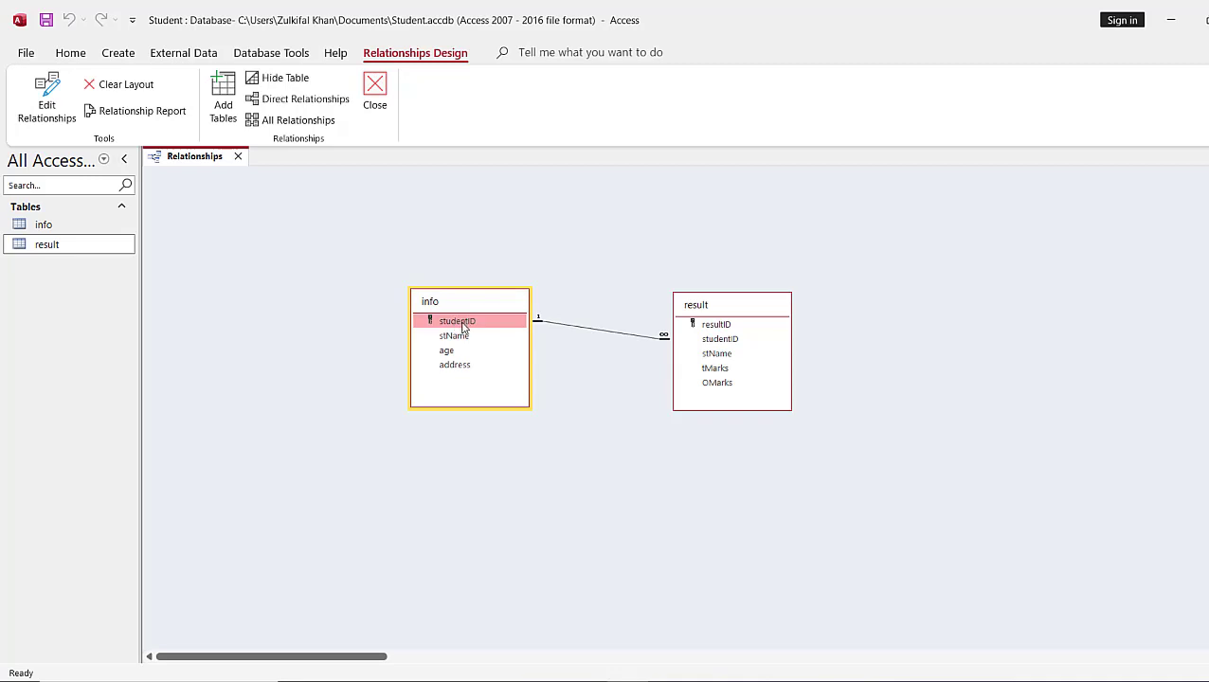
drag(464, 325, 712, 328)
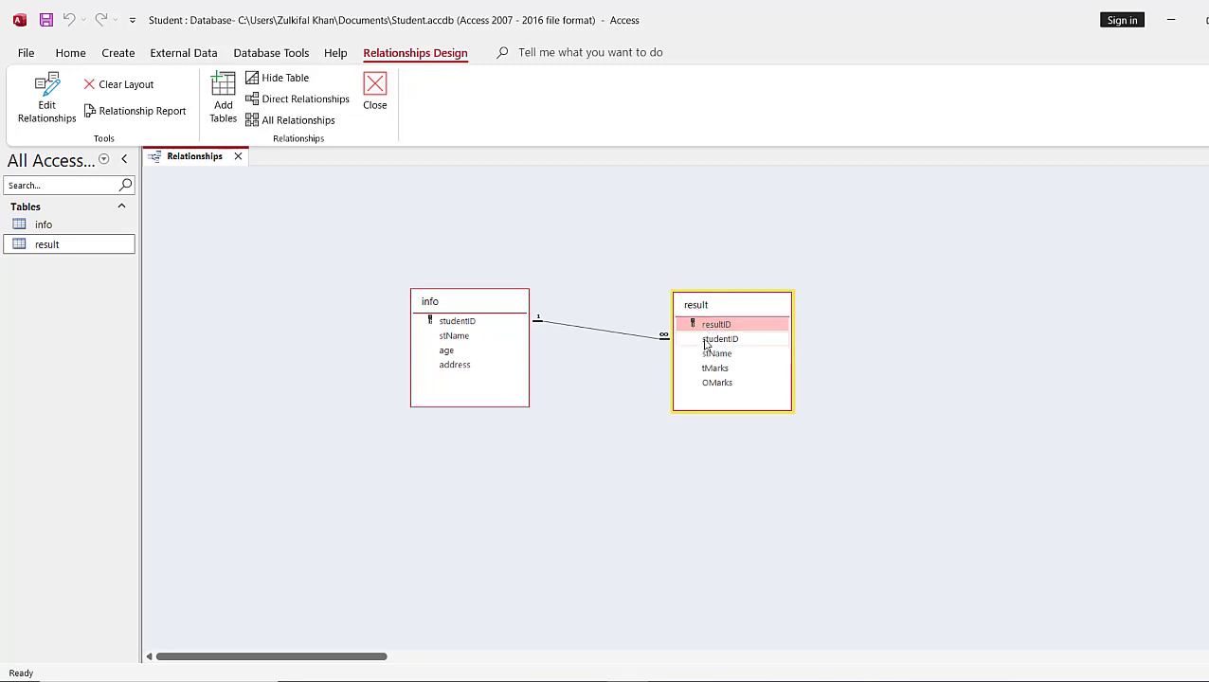
click(706, 343)
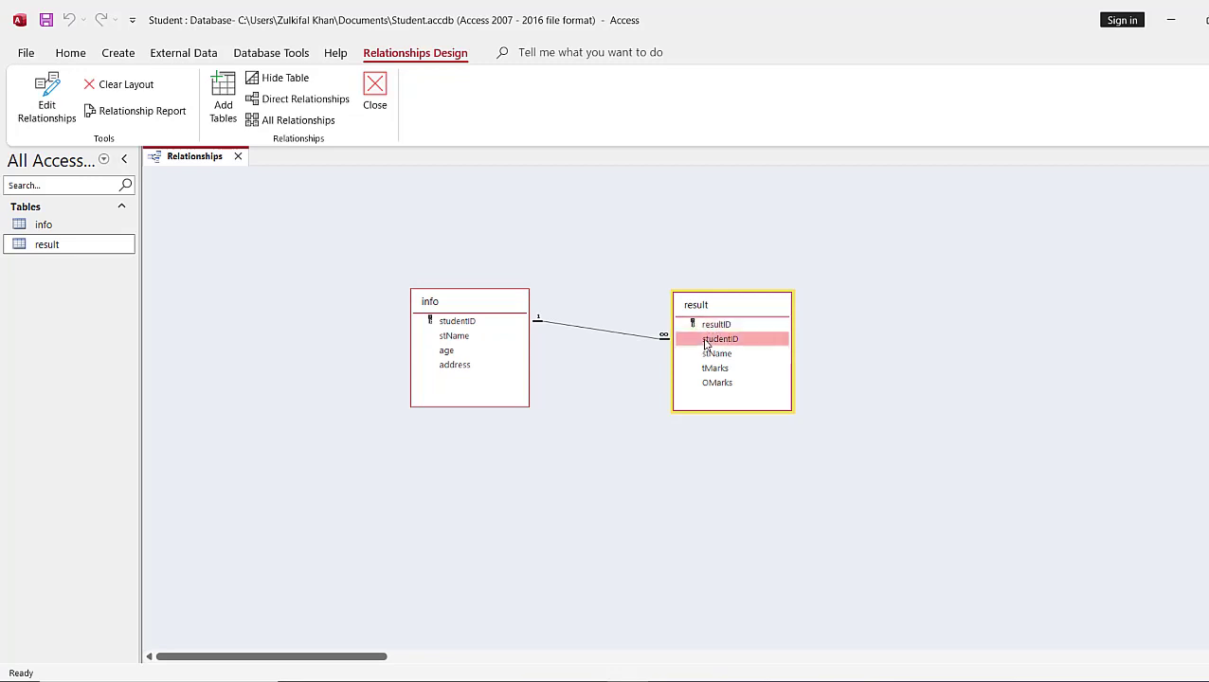
Step: Permanently delete the relationship between the info and result tables
click(628, 338)
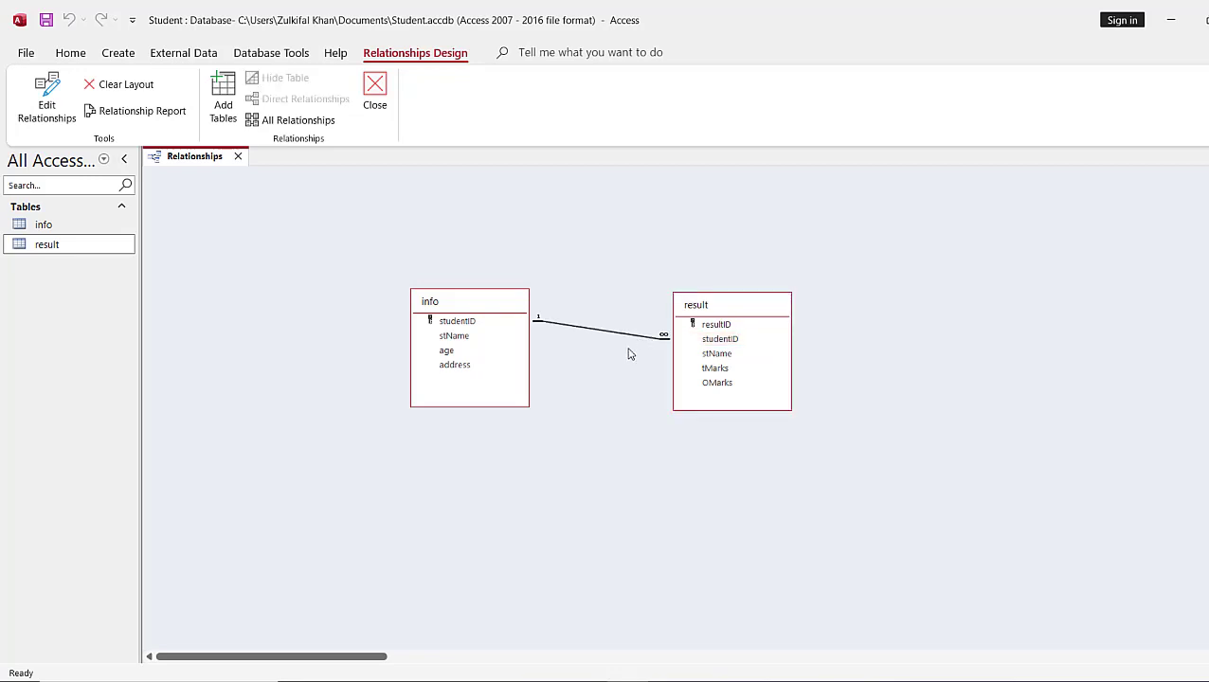
click(629, 353)
click(613, 338)
key(Delete)
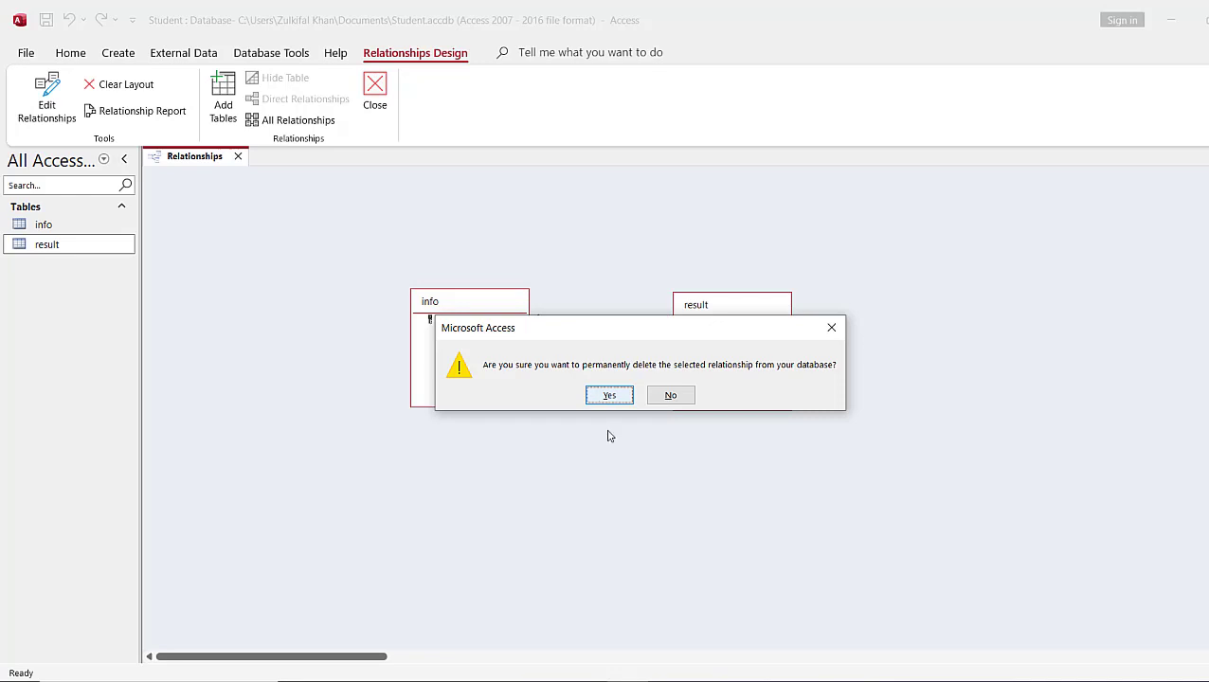
click(608, 395)
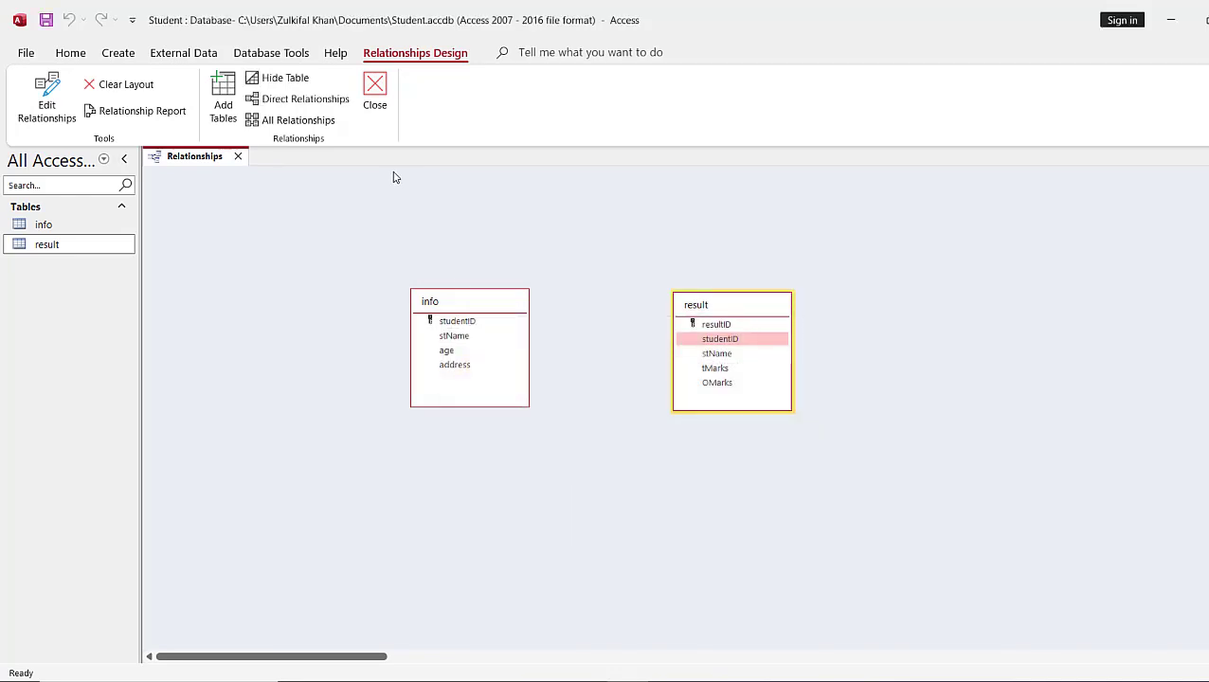
Step: Close the relationships layout with its changes saved, and open the info and result tables to compare their records
click(376, 87)
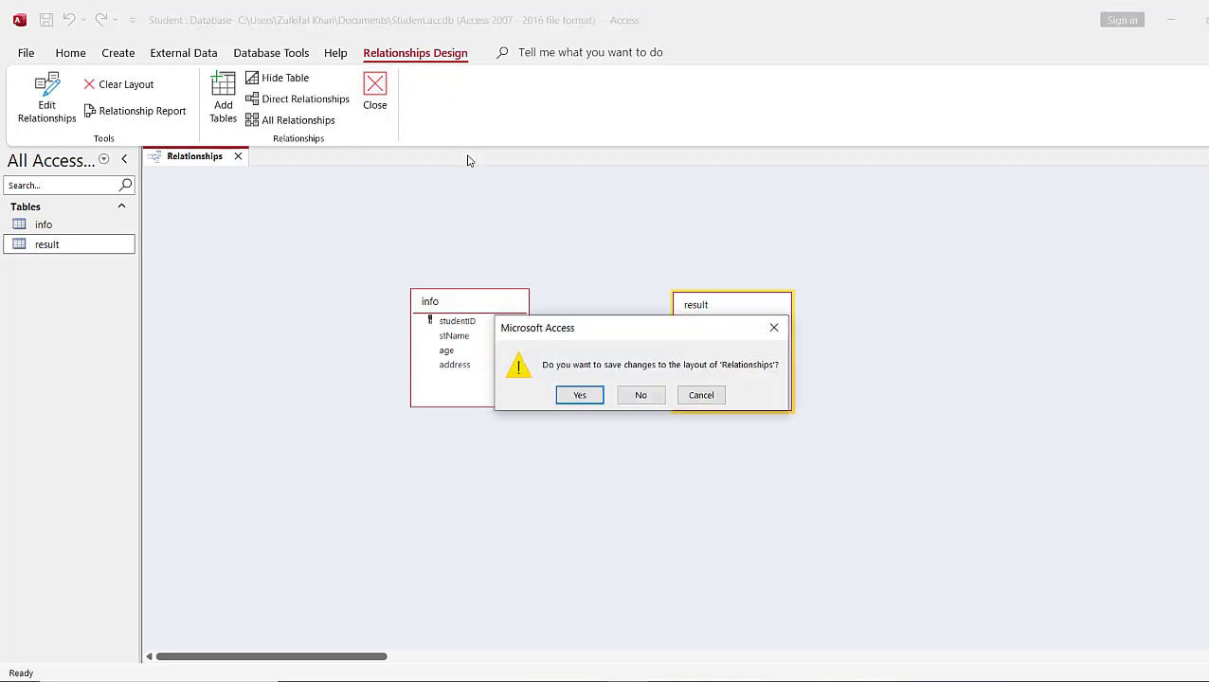
click(580, 395)
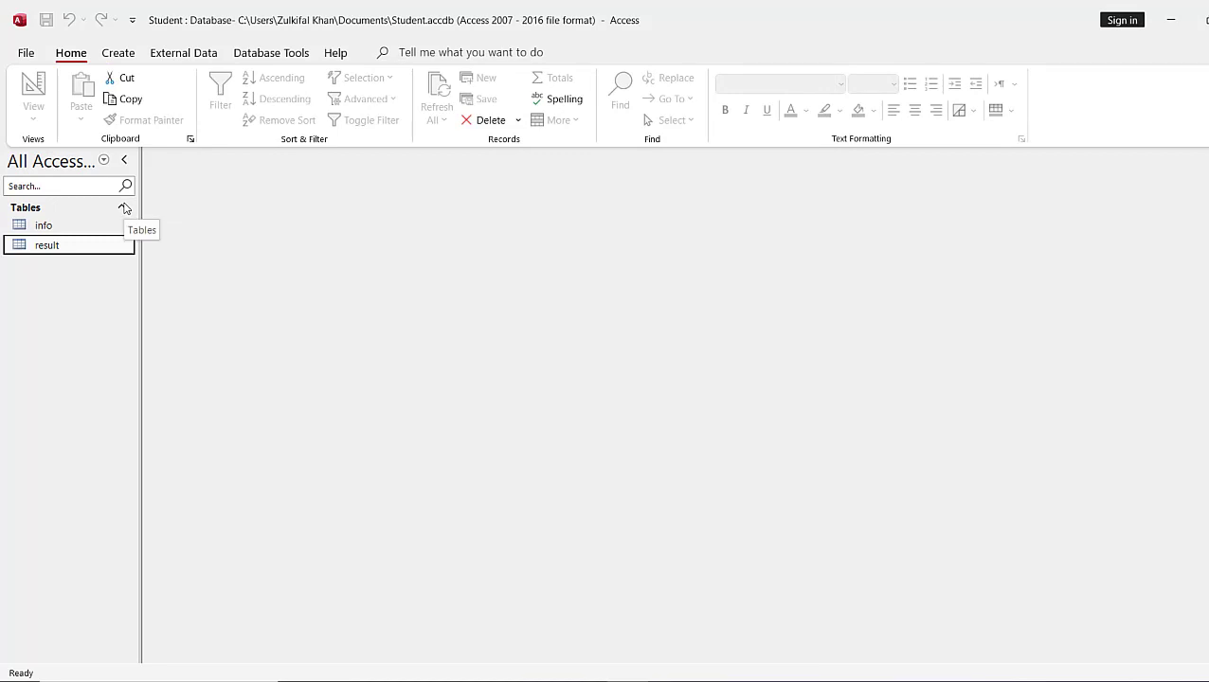
double_click(60, 225)
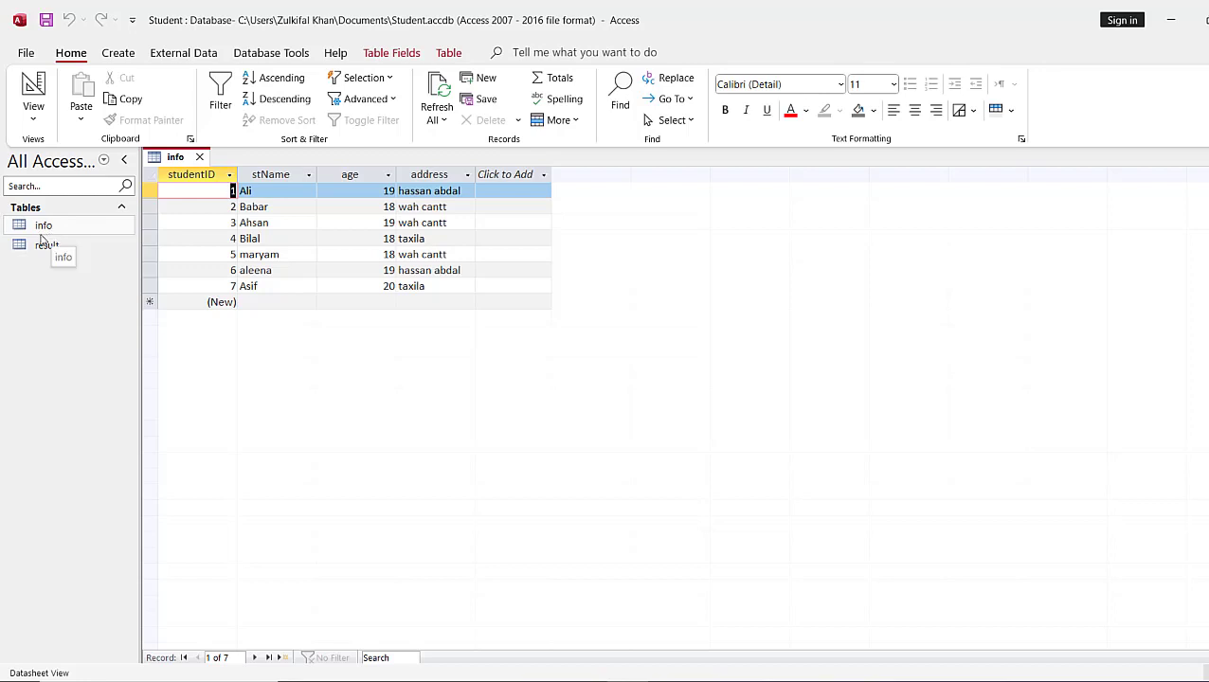
double_click(46, 246)
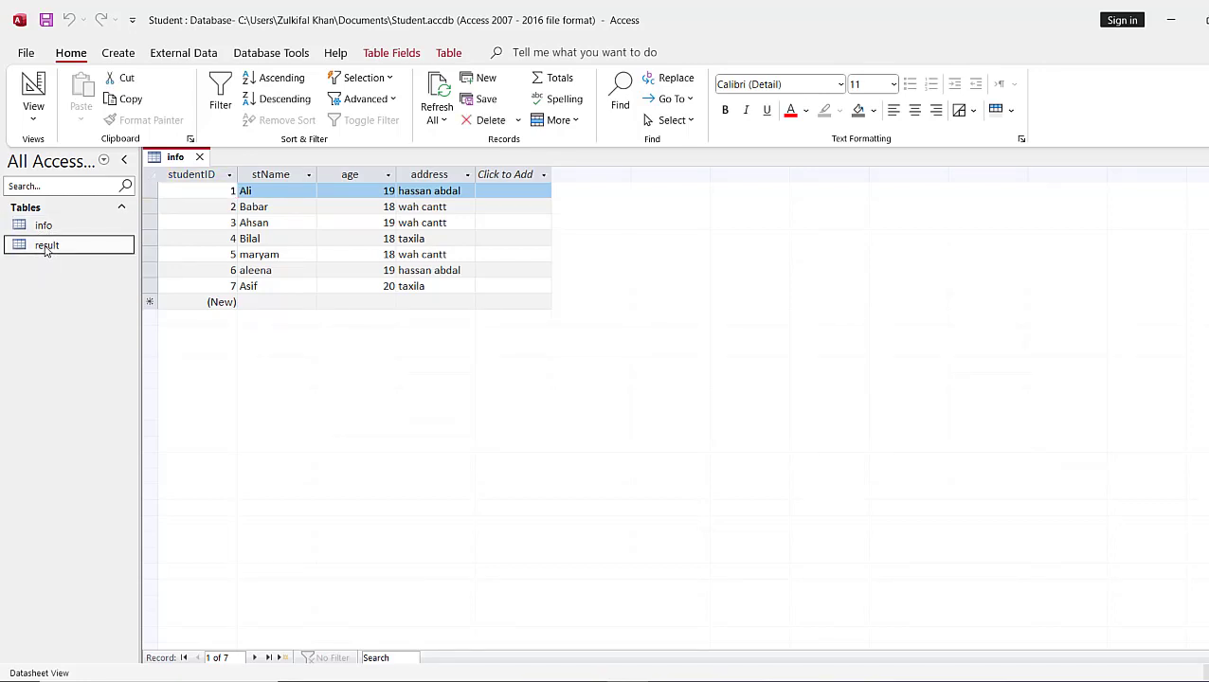
click(175, 157)
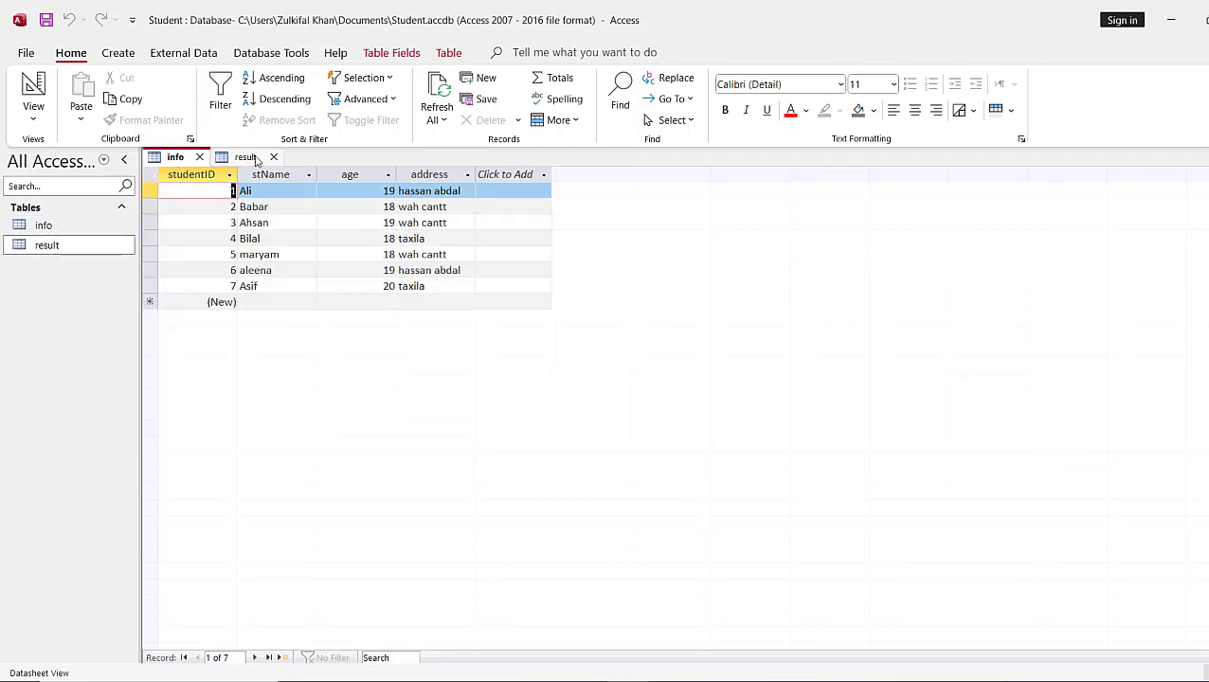
click(253, 159)
click(179, 159)
click(214, 159)
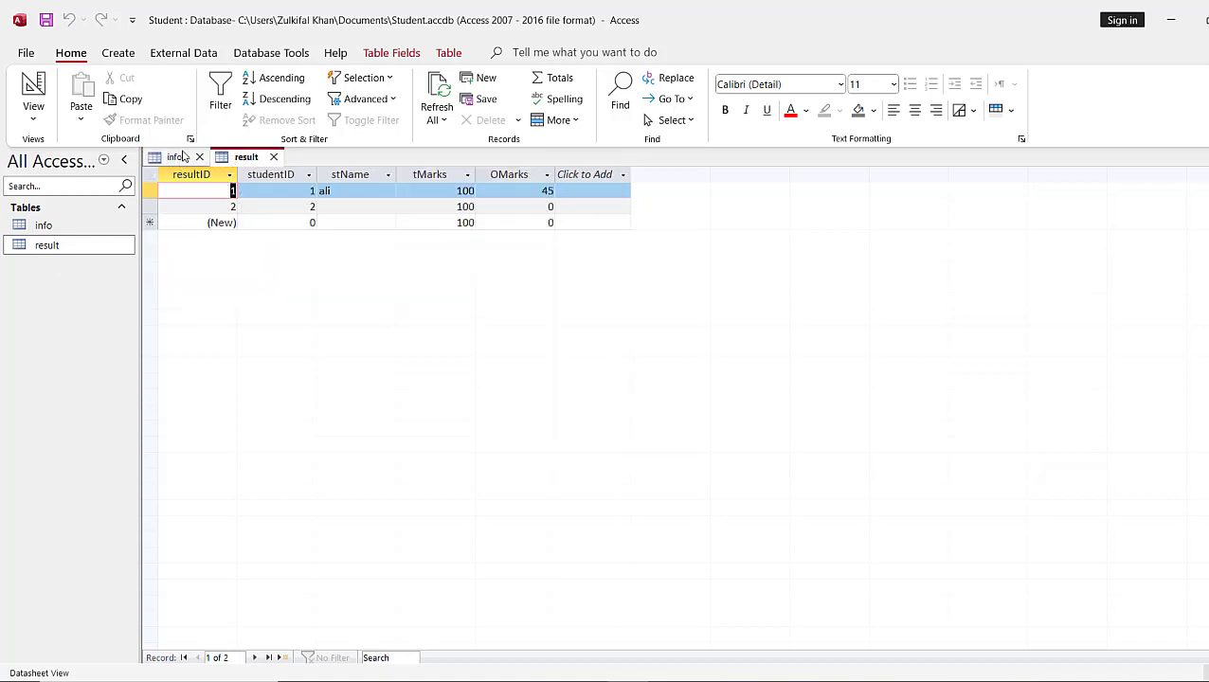
Step: Show the info table in Design View to examine its studentID primary key and index setting
click(175, 157)
click(33, 109)
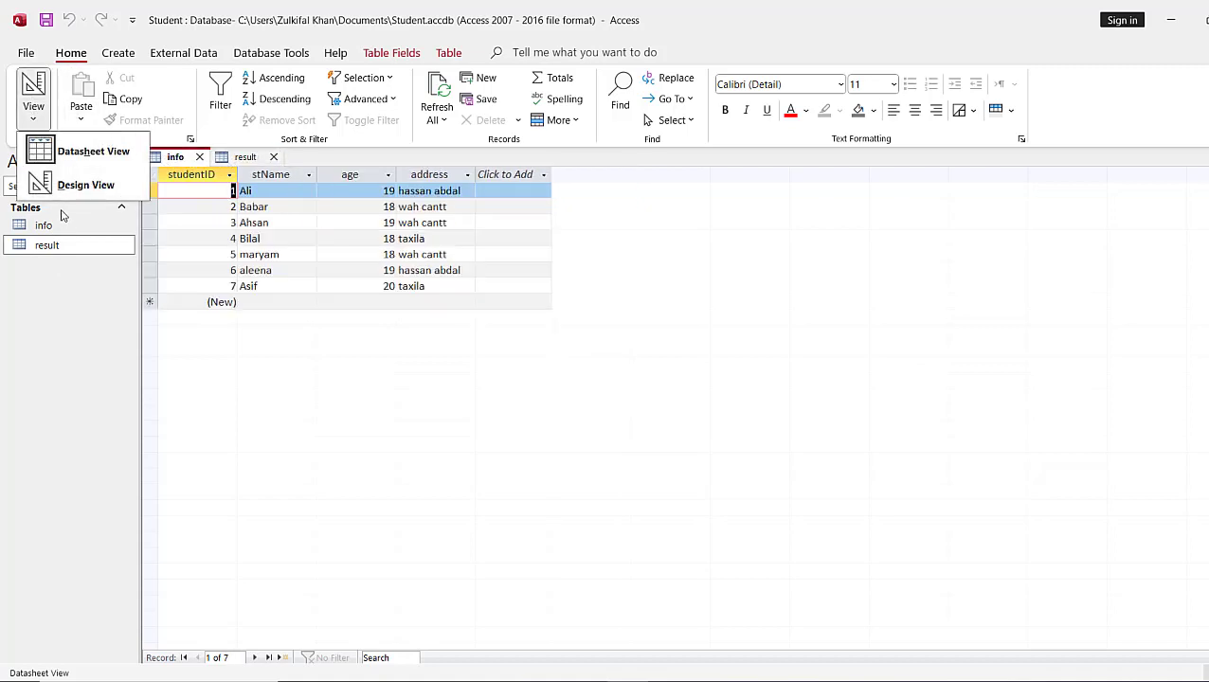
click(65, 188)
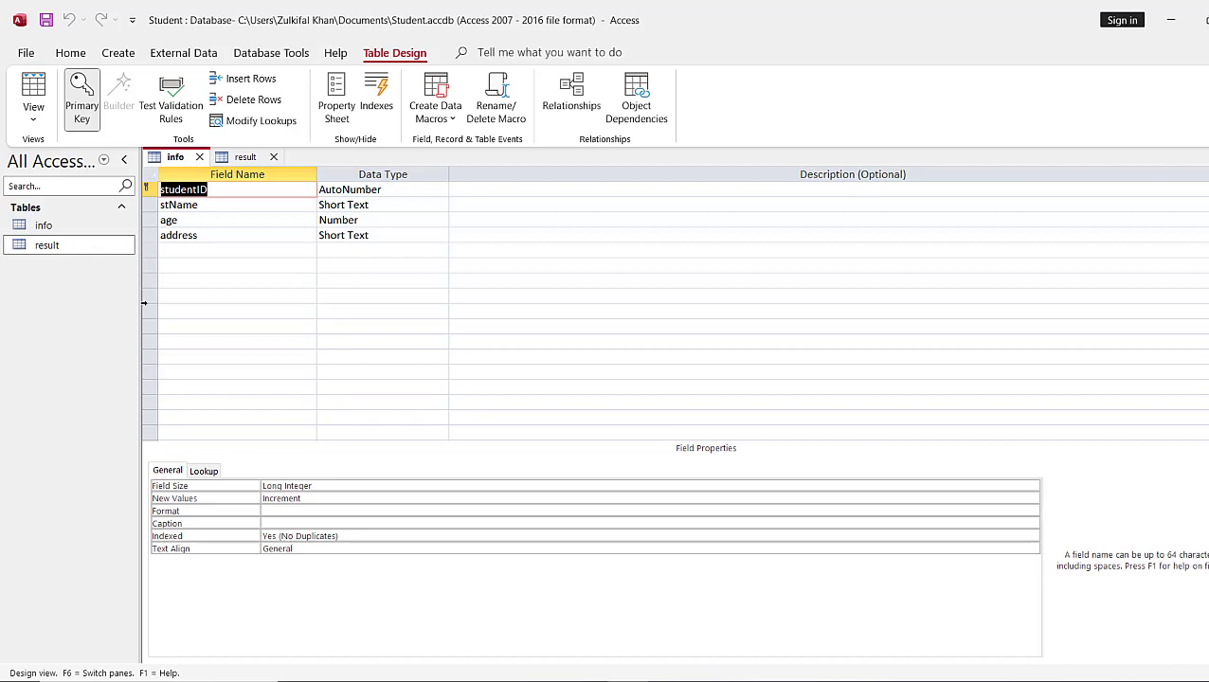
Step: In the design of the result table, set the studentID field's Indexed property to Yes (No Duplicates)
click(238, 158)
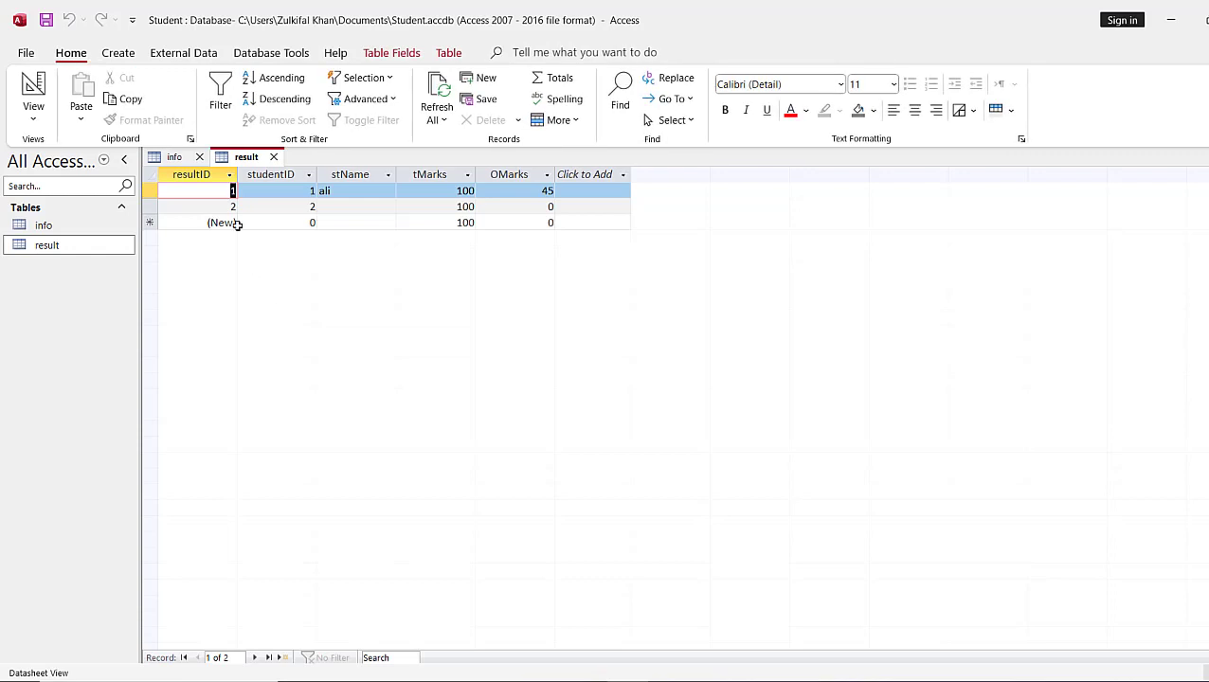
click(34, 115)
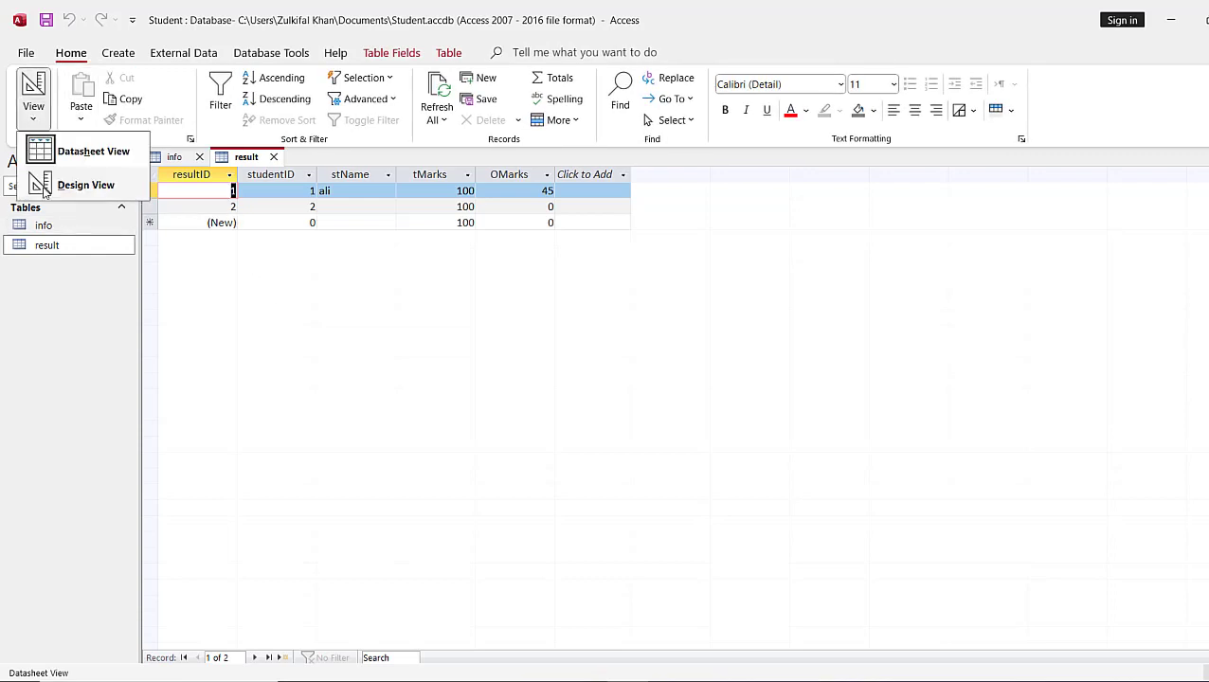
click(52, 187)
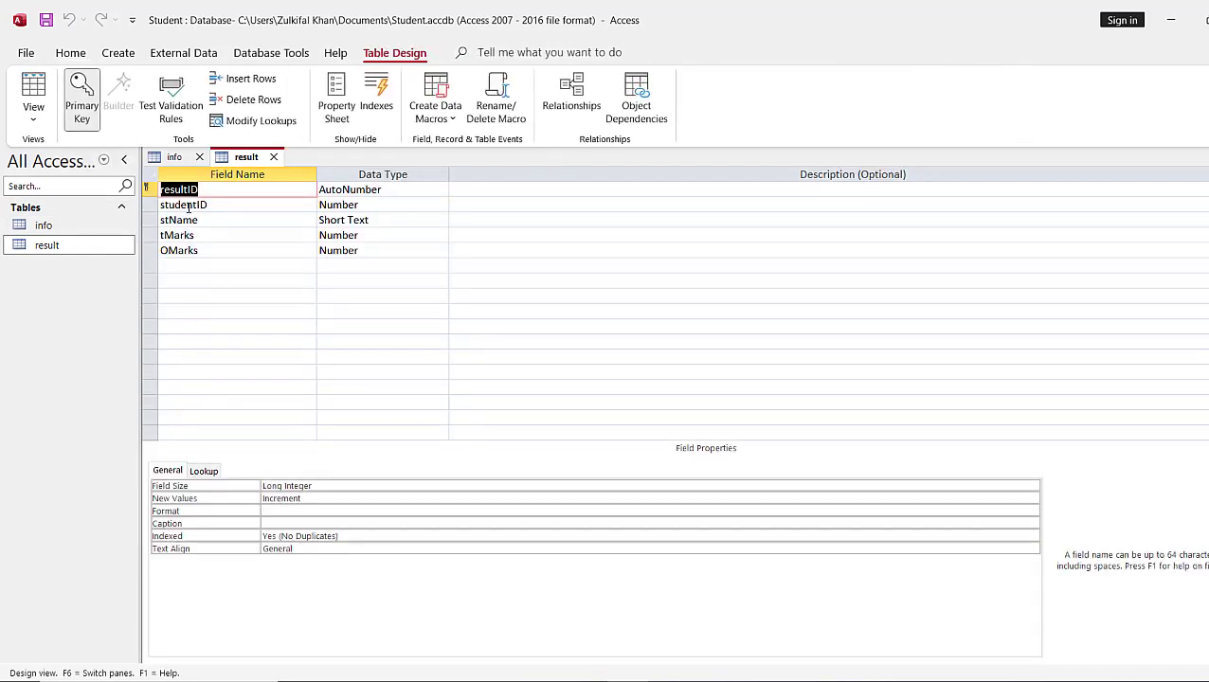
click(186, 205)
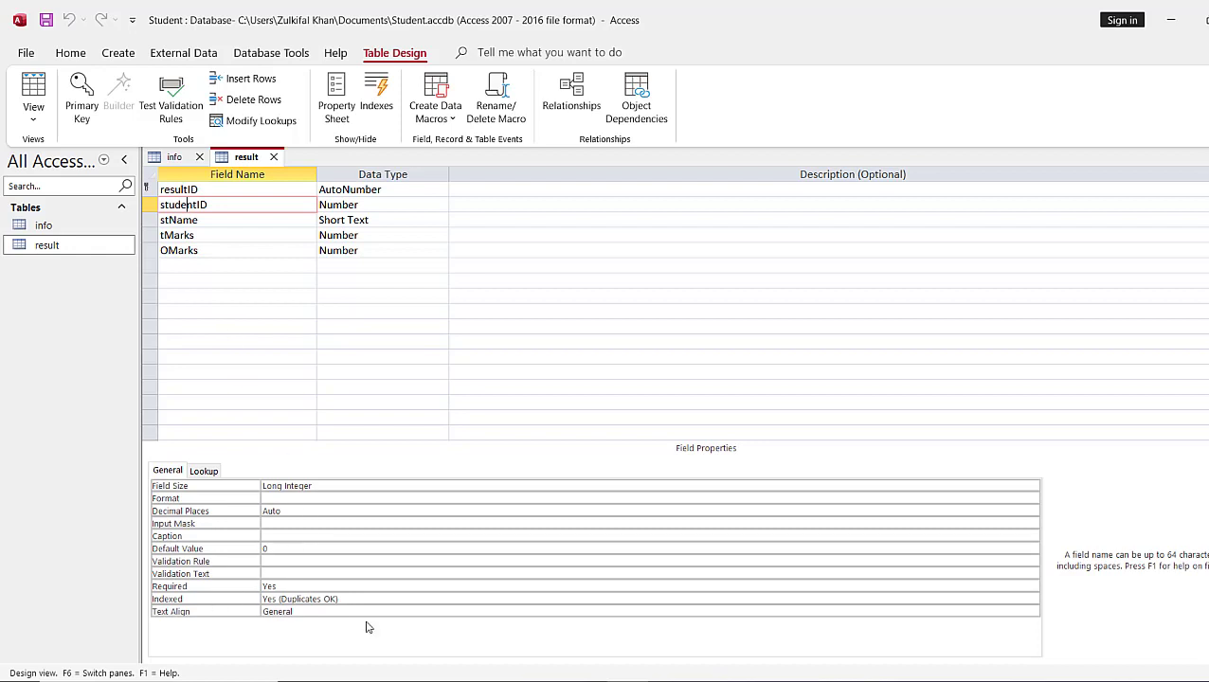
click(310, 599)
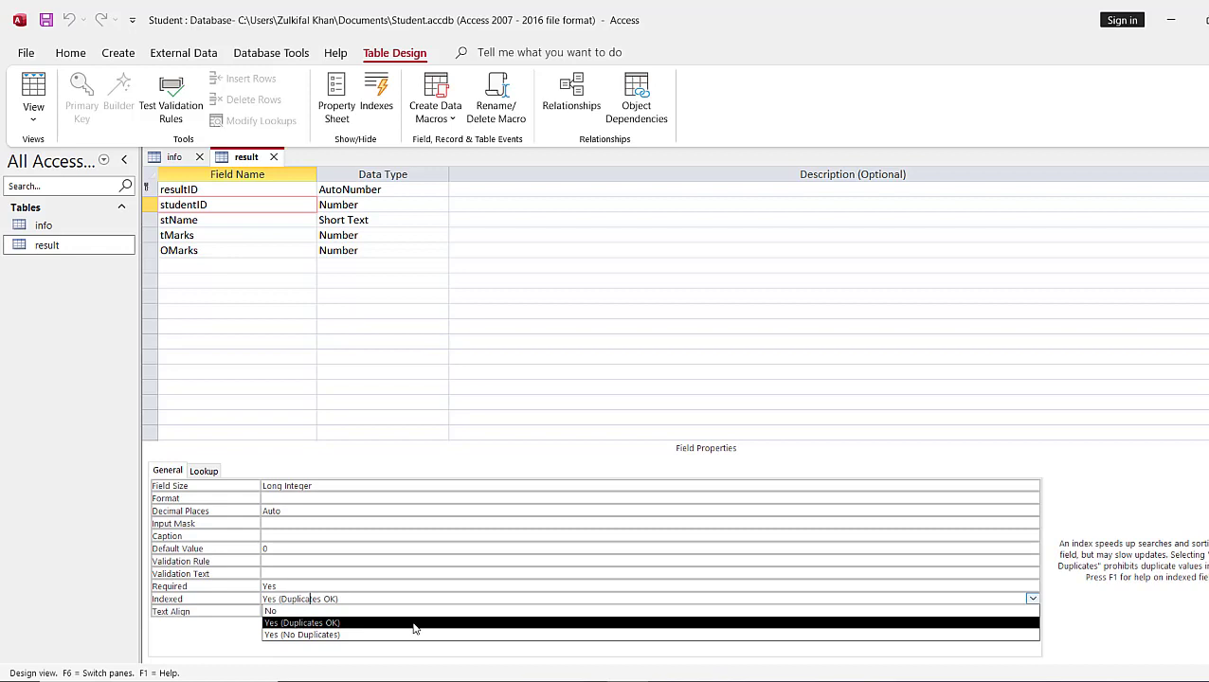
click(347, 636)
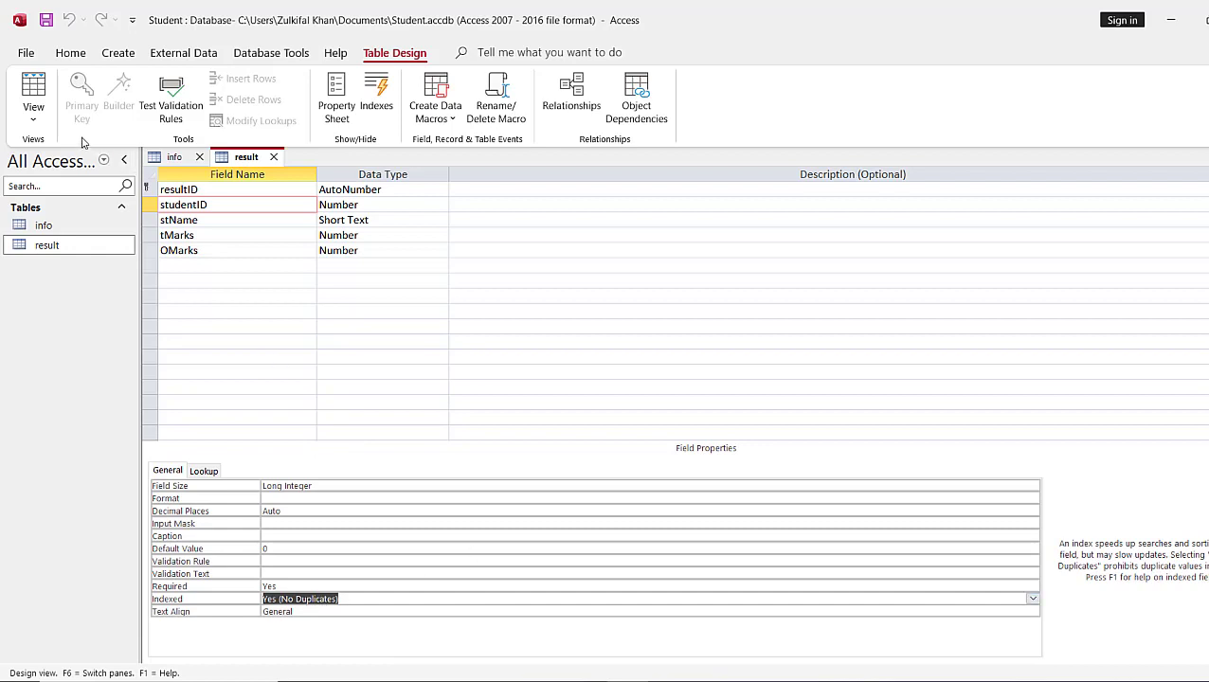
click(347, 364)
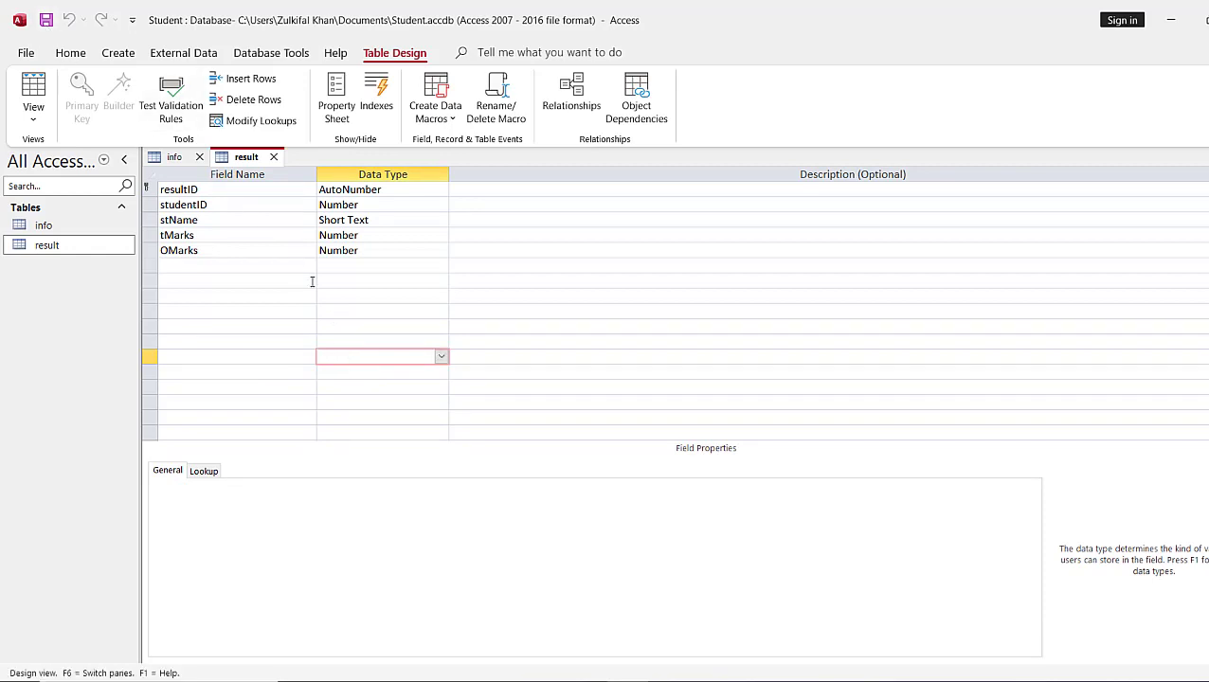
click(408, 297)
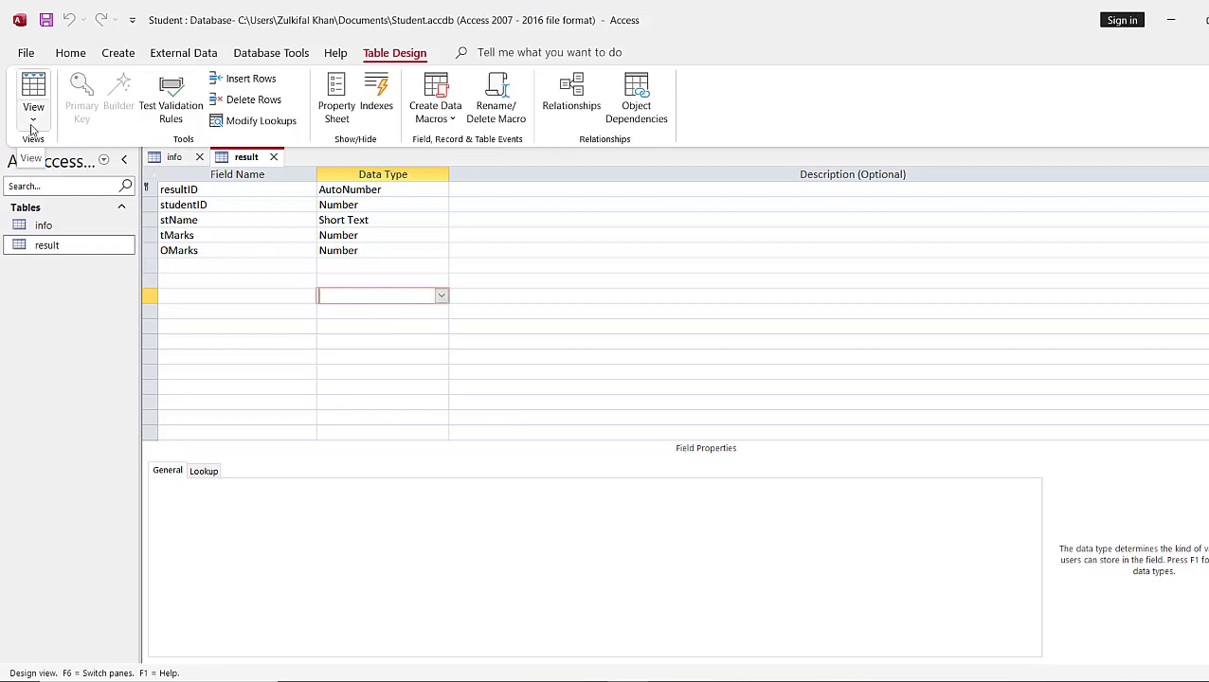
Step: Close the result and info tables and bring up the database's relationships layout
click(111, 226)
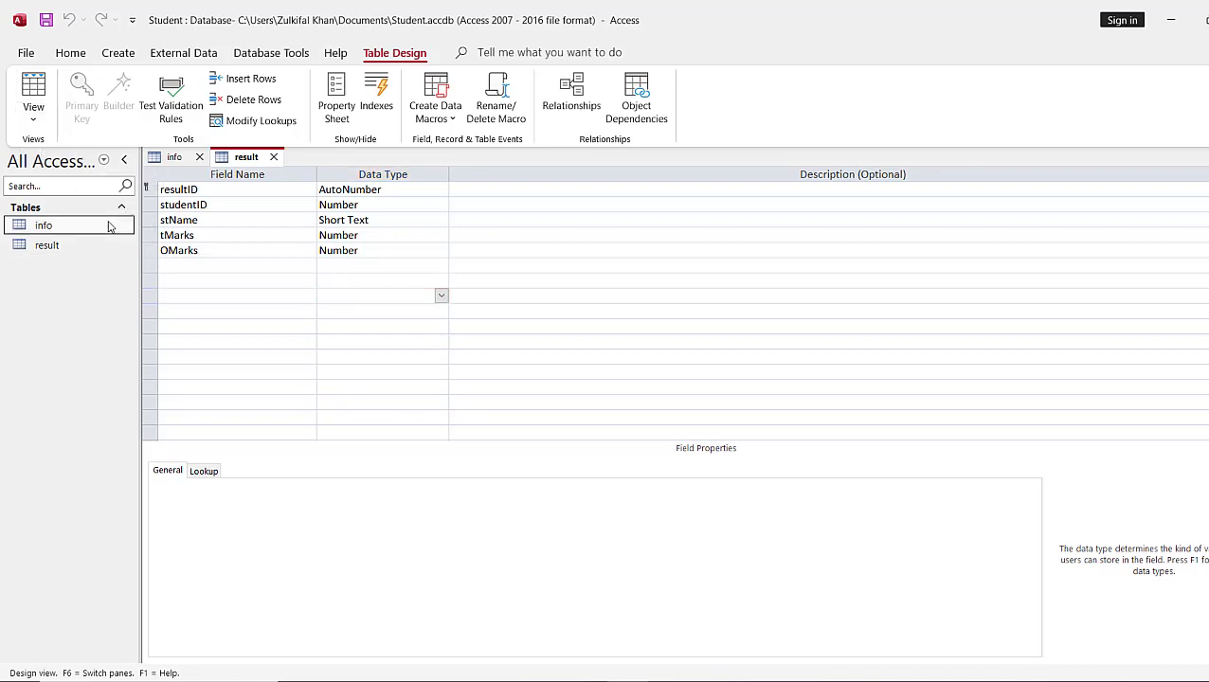
click(256, 52)
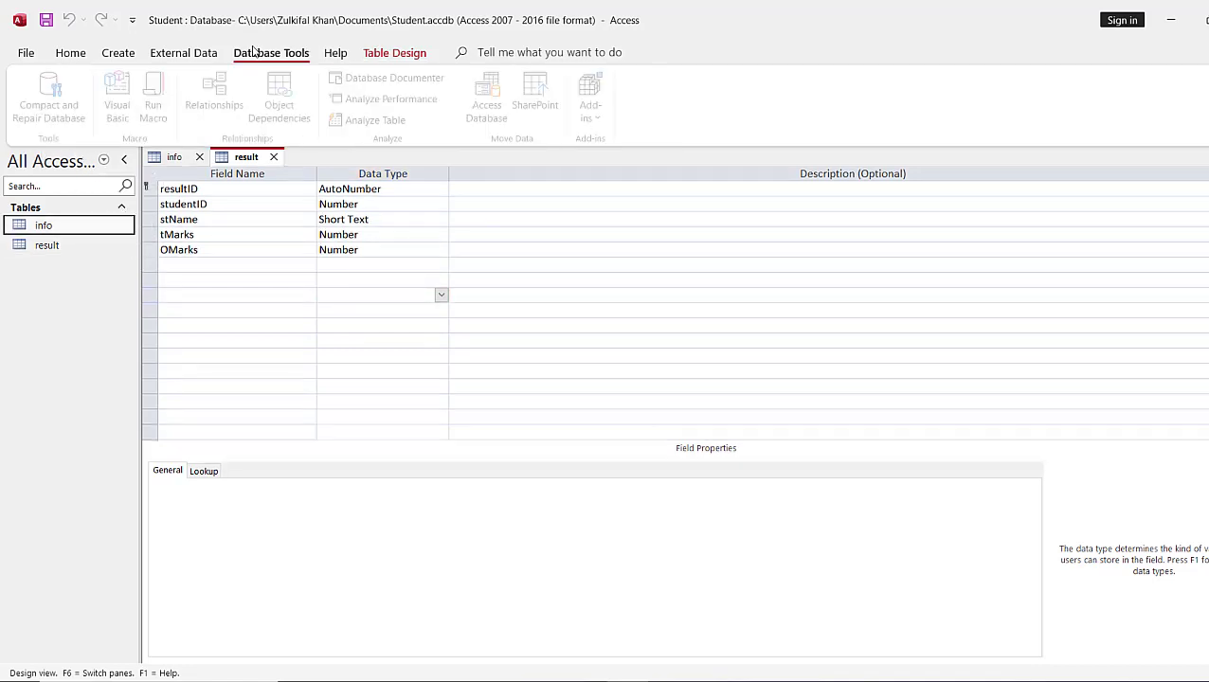
click(273, 156)
click(199, 157)
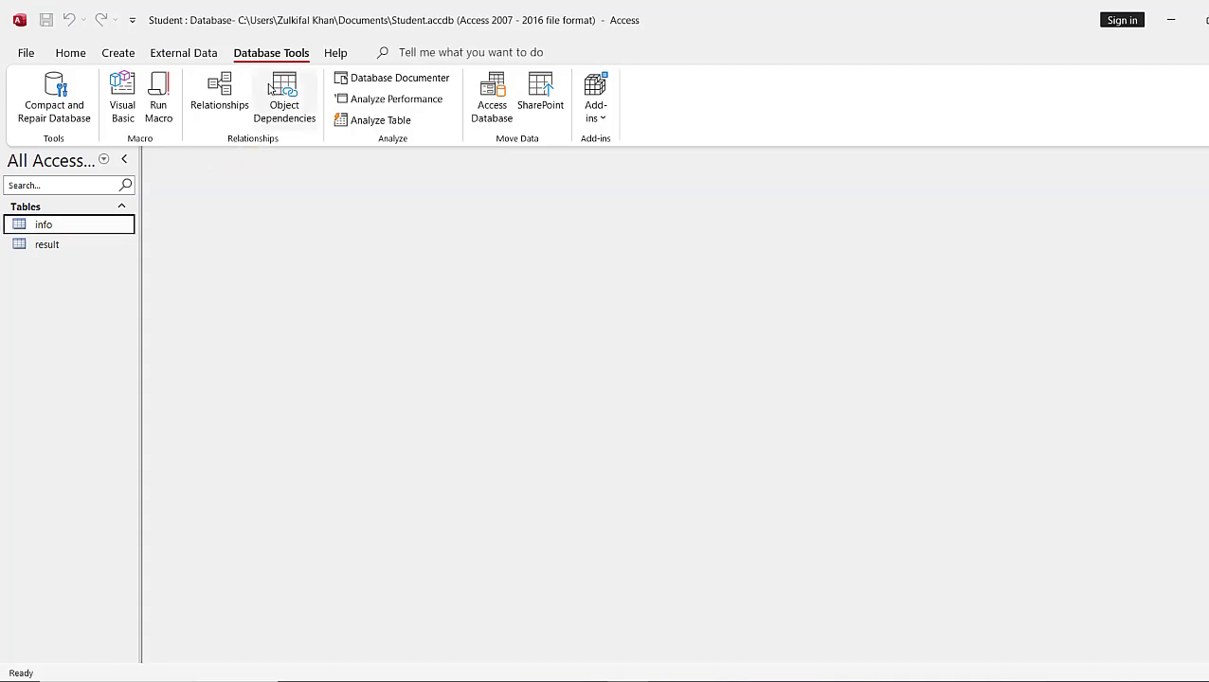
click(223, 113)
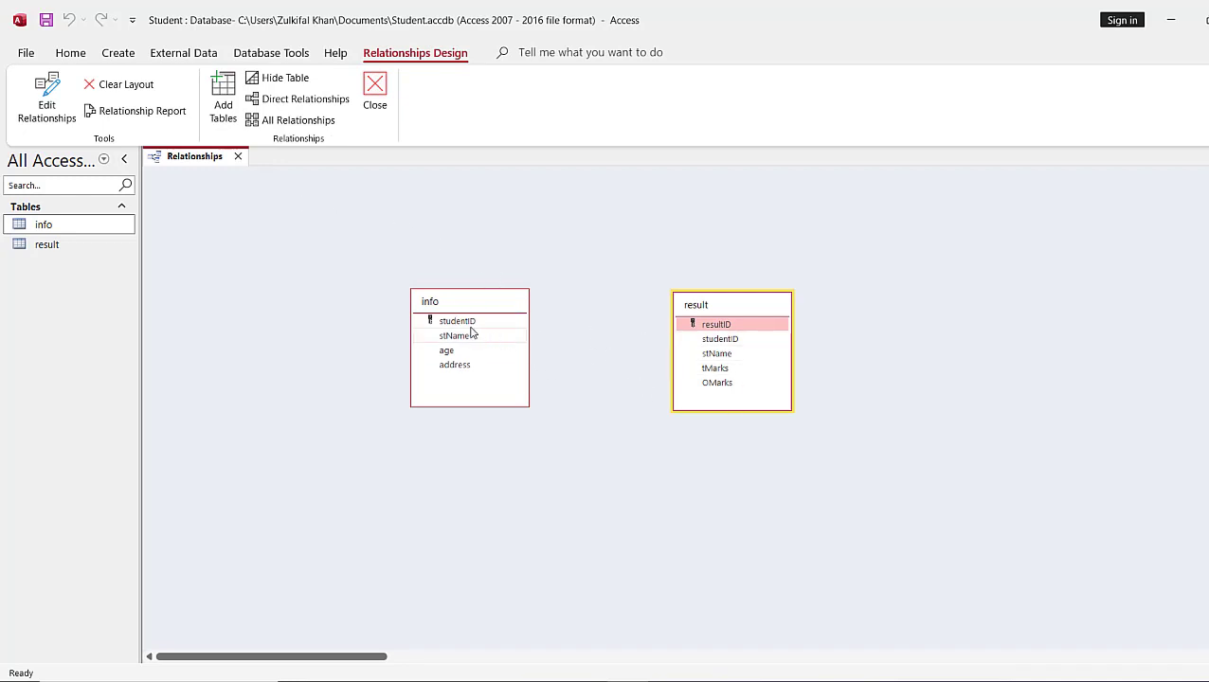
Step: Create a one-to-one relationship from studentID in info to studentID in result, enforcing referential integrity with cascade update and cascade delete
drag(450, 327, 718, 343)
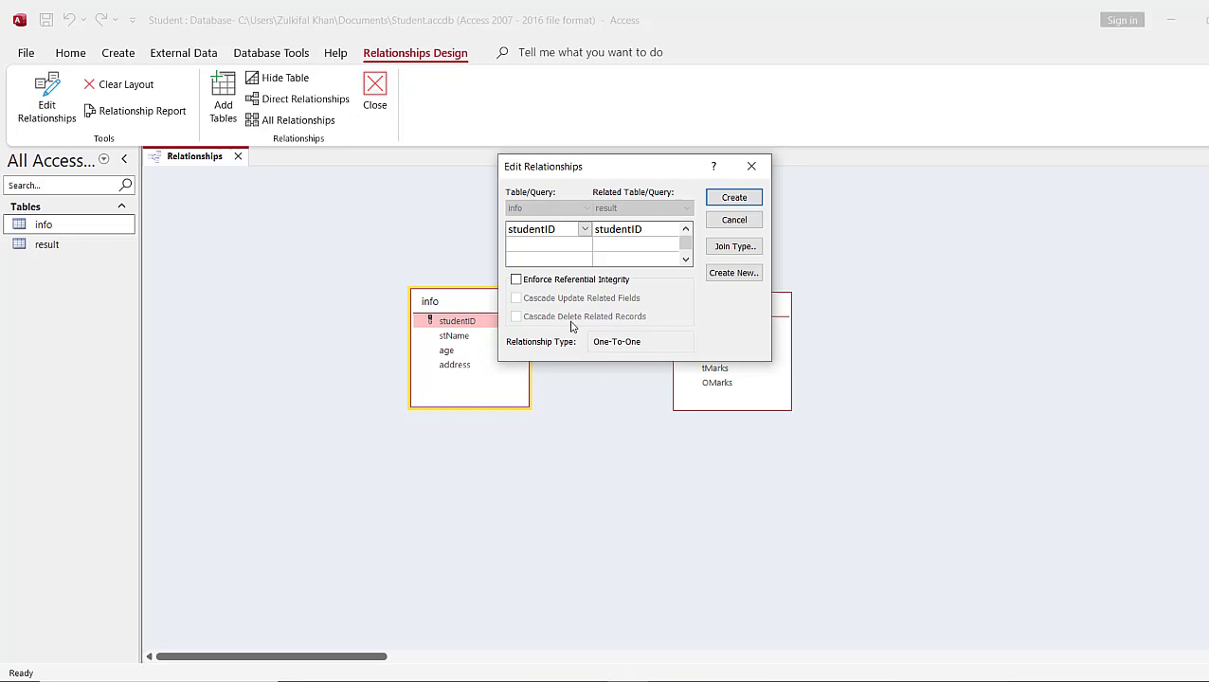
click(536, 283)
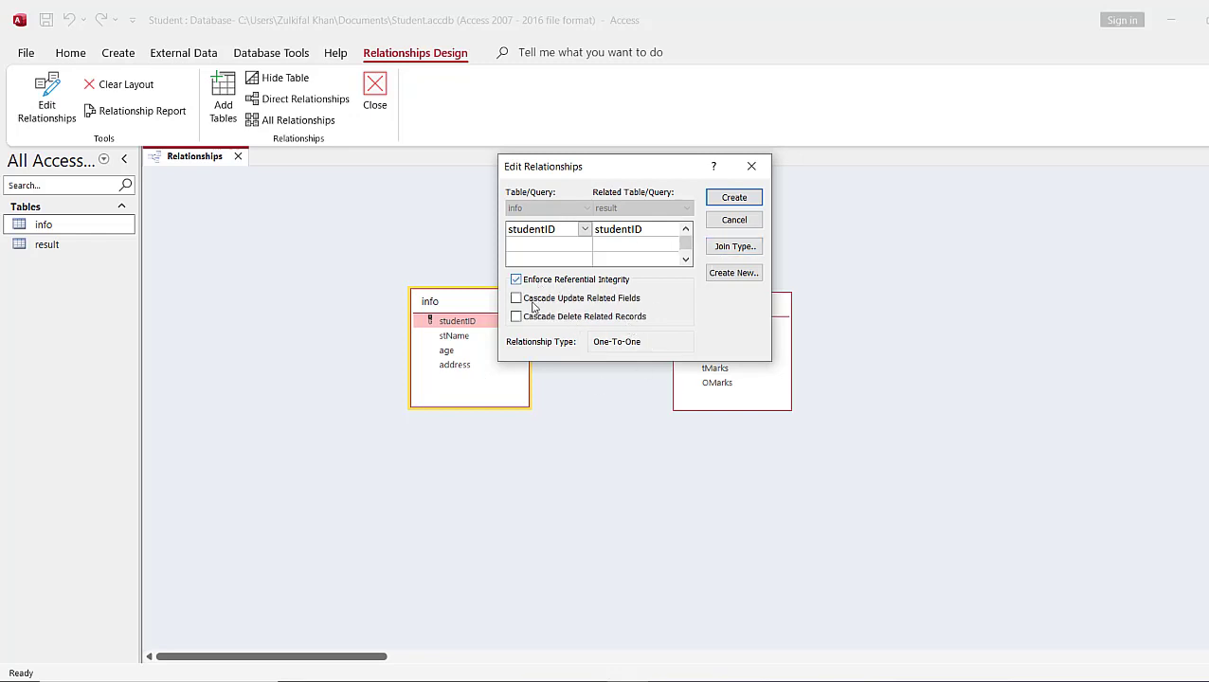
click(518, 300)
click(517, 317)
click(730, 200)
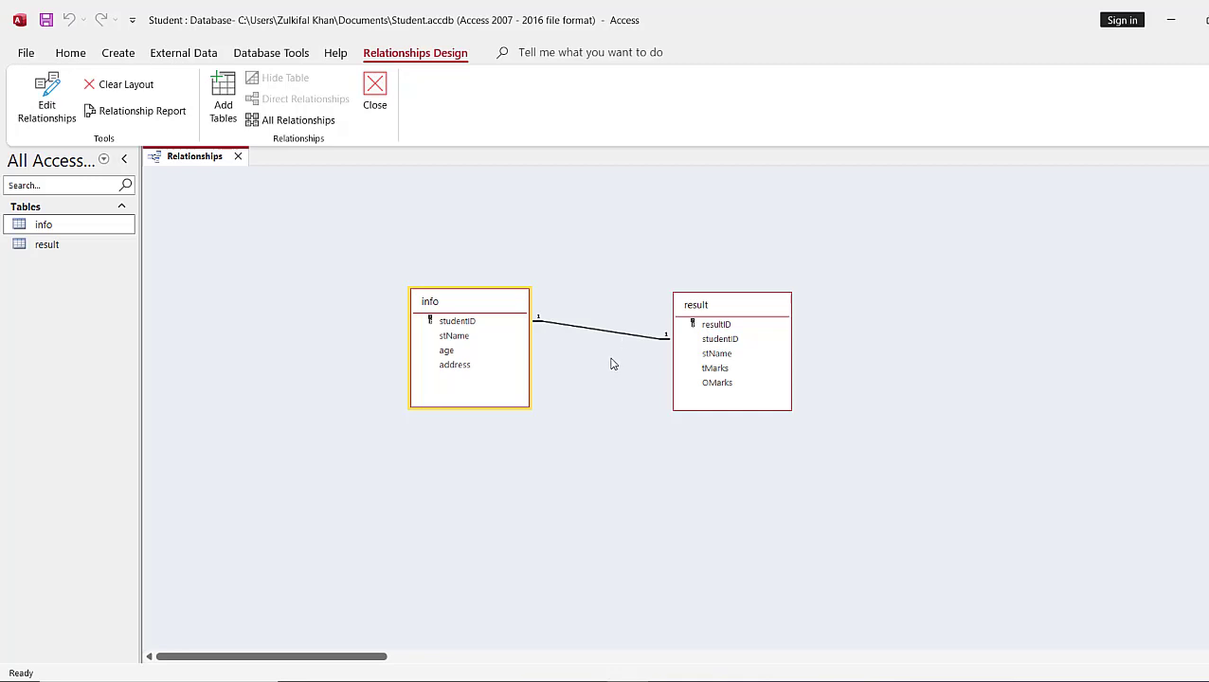
Step: Delete the one-to-one relationship between the info and result tables
click(611, 360)
click(598, 332)
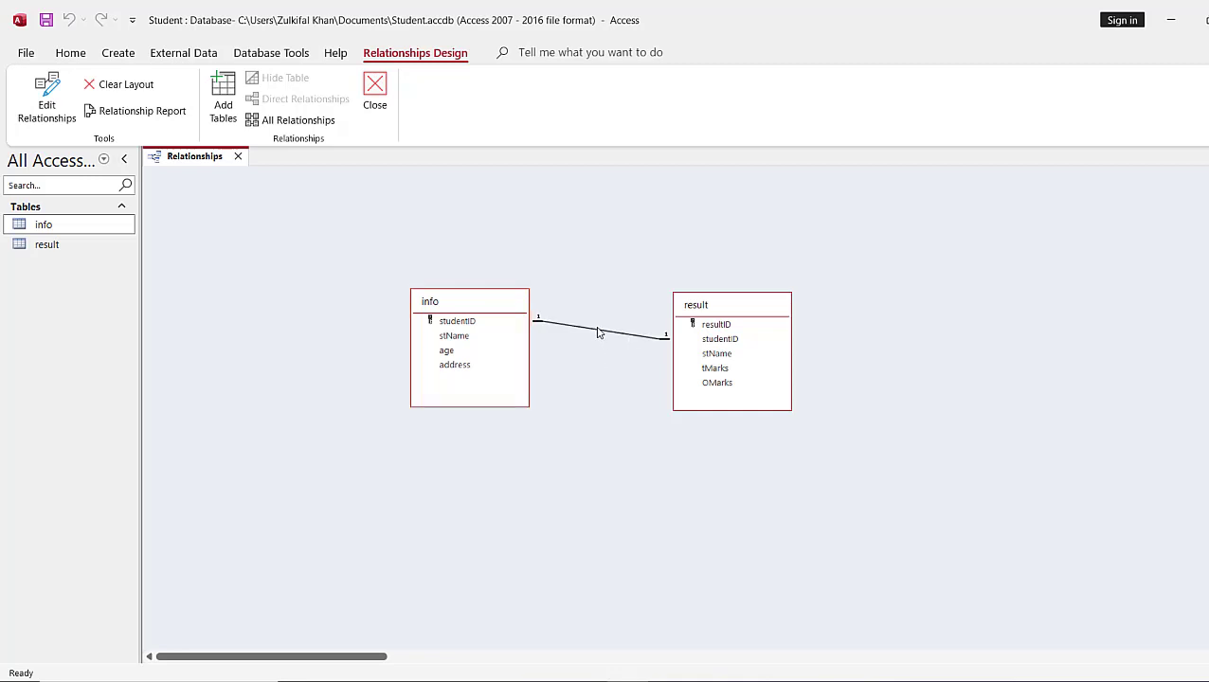
key(Delete)
key(Return)
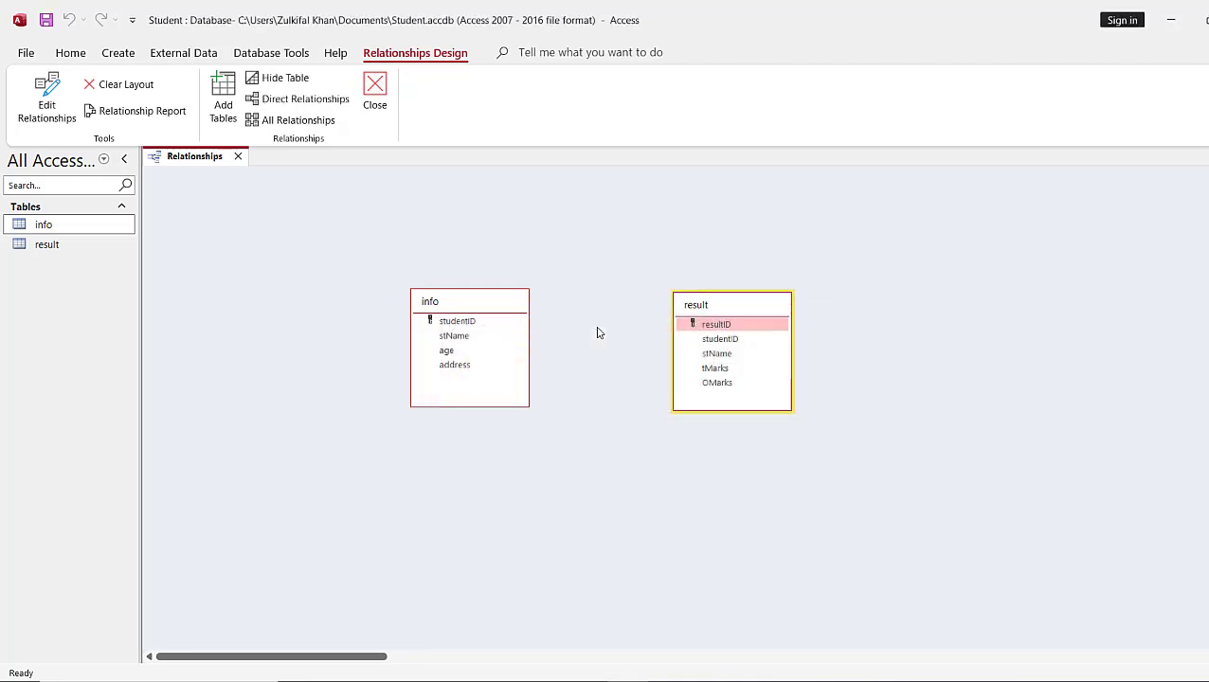
Step: Close the relationships layout and open the result table in Design View
click(594, 385)
click(375, 104)
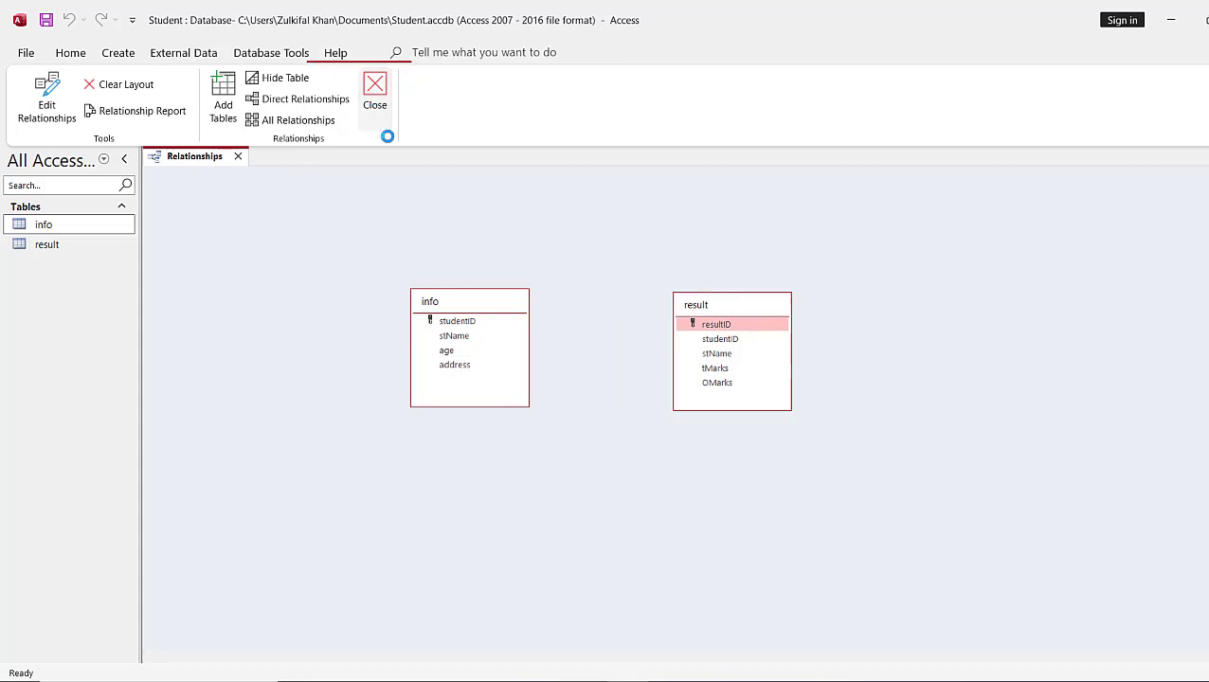
click(61, 247)
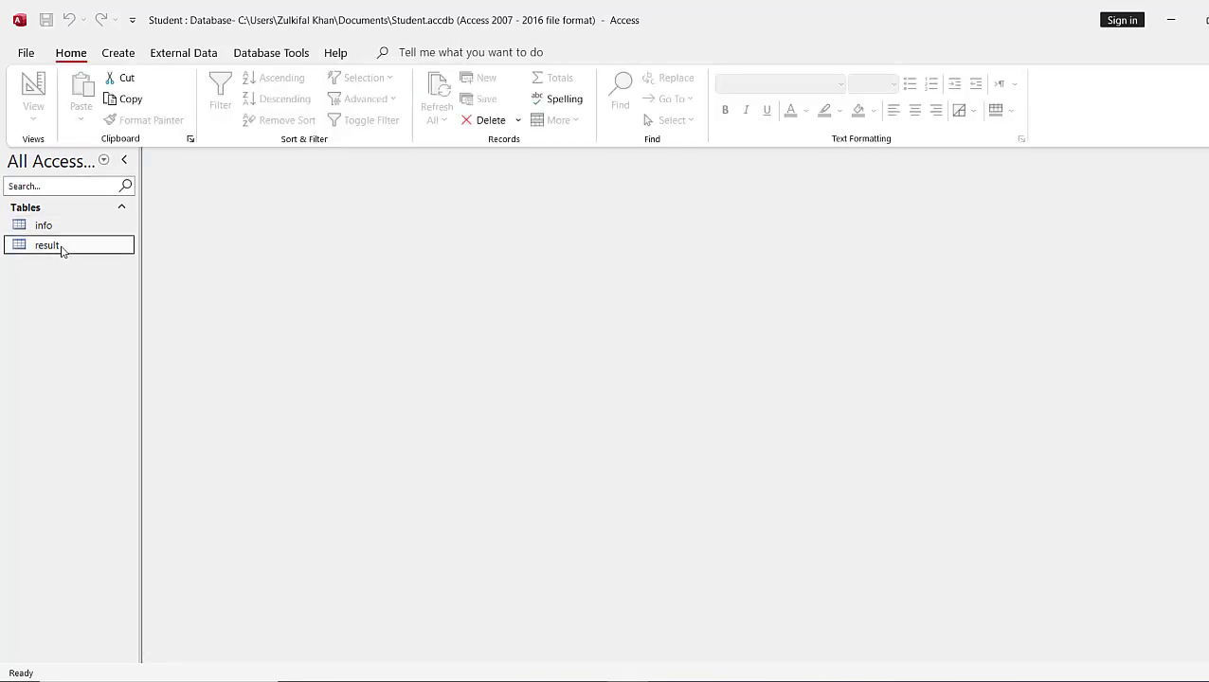
double_click(74, 249)
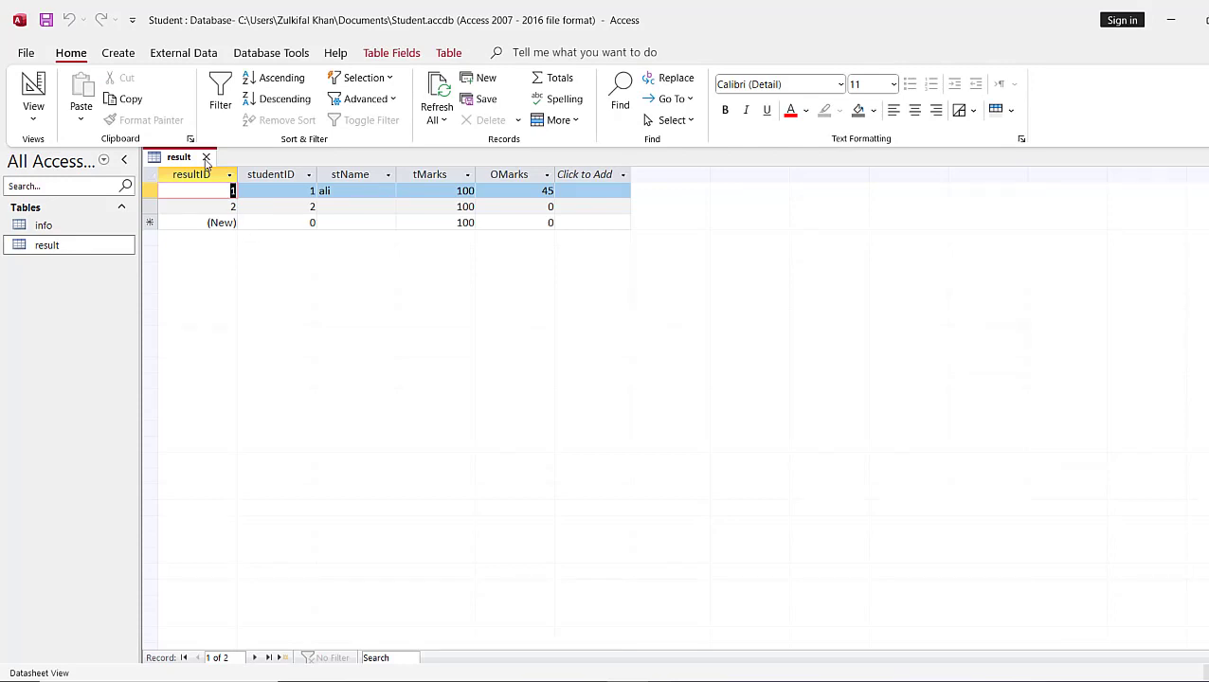
click(34, 114)
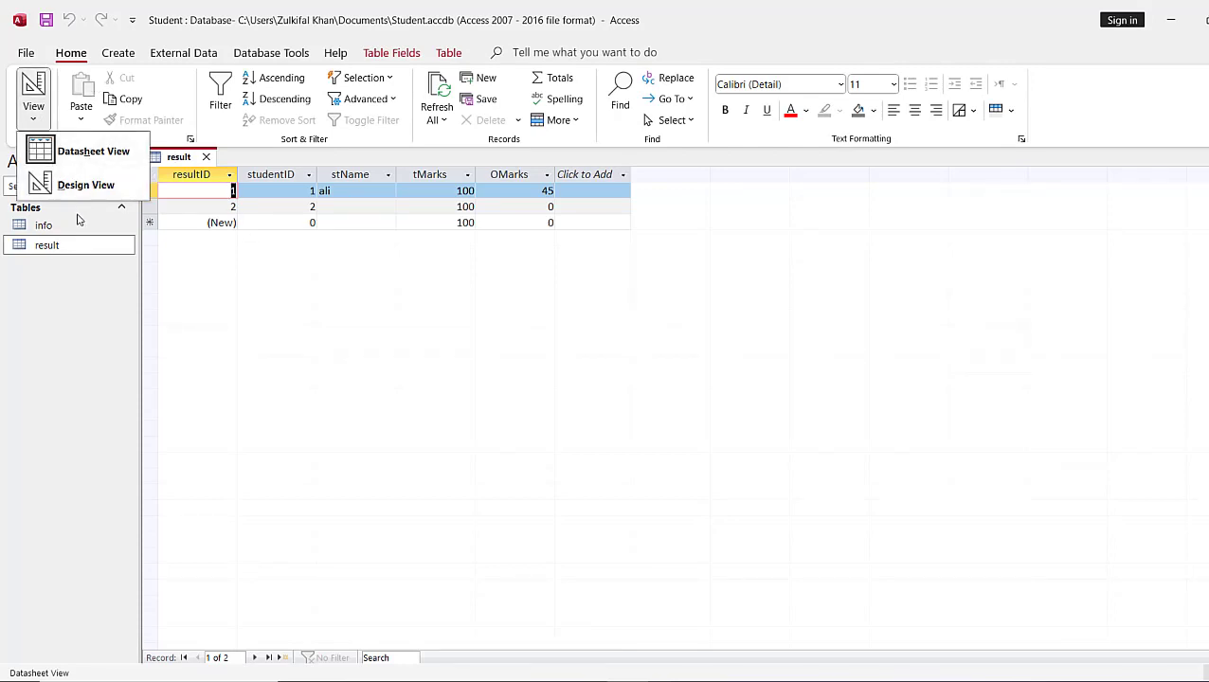
click(83, 186)
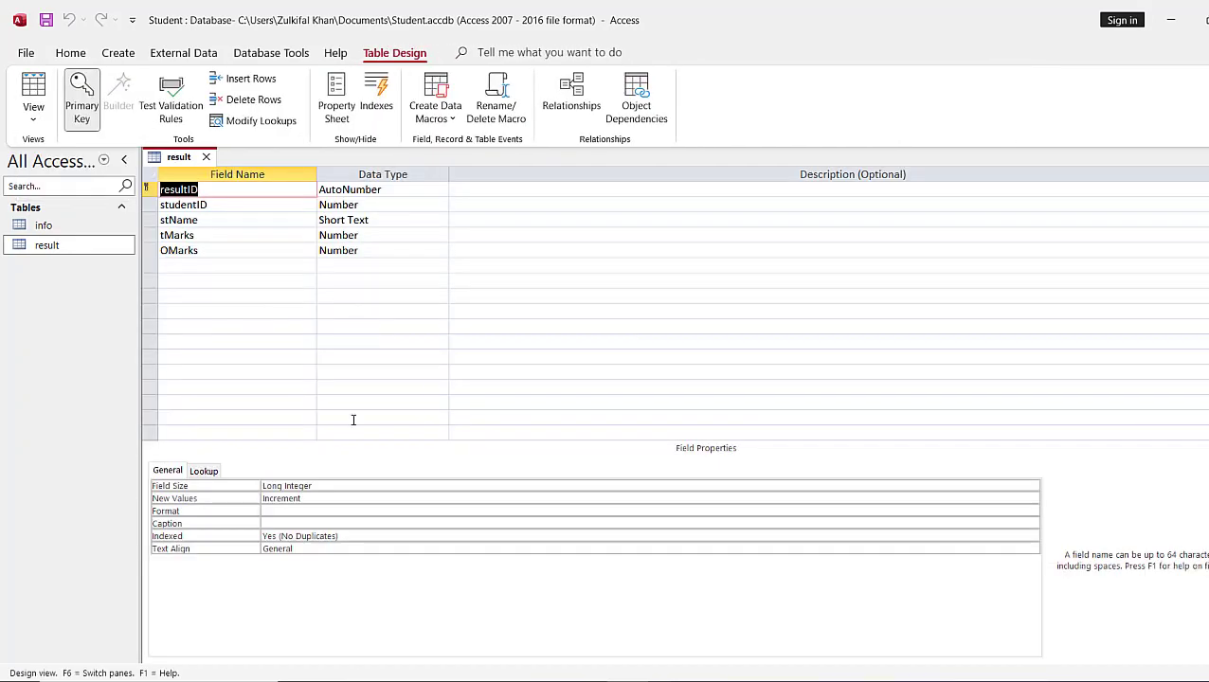
Step: Remove the primary key from resultID in the result table and make studentID the primary key instead
click(343, 536)
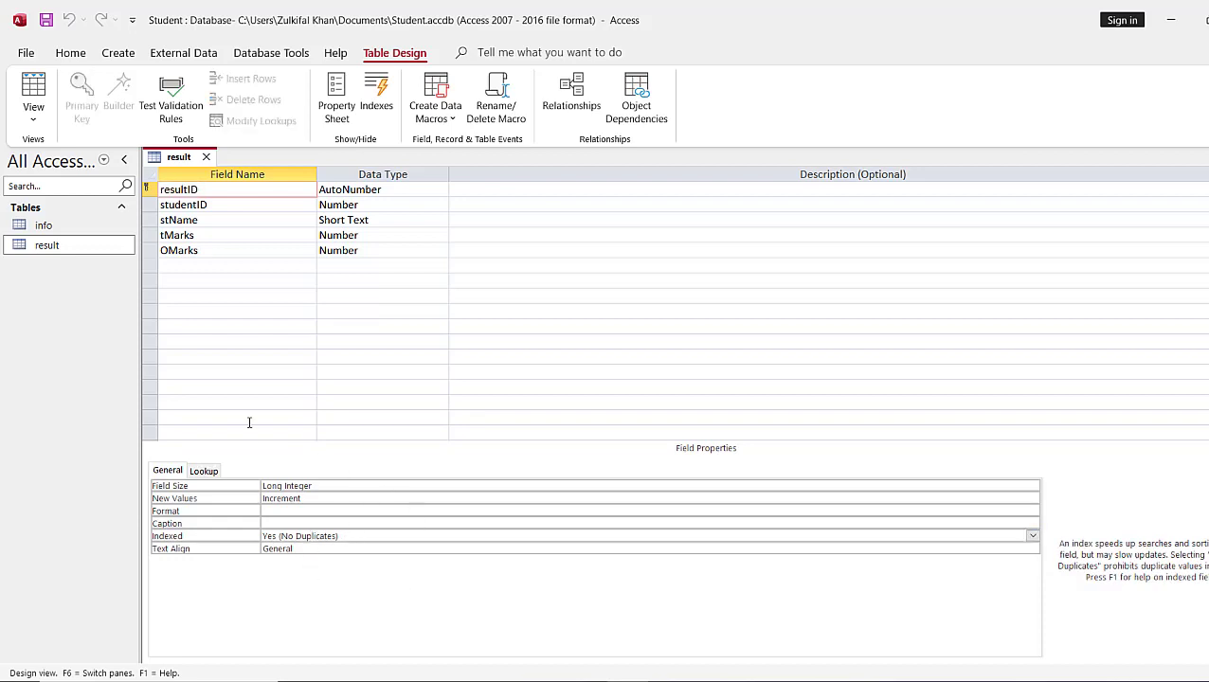
click(147, 189)
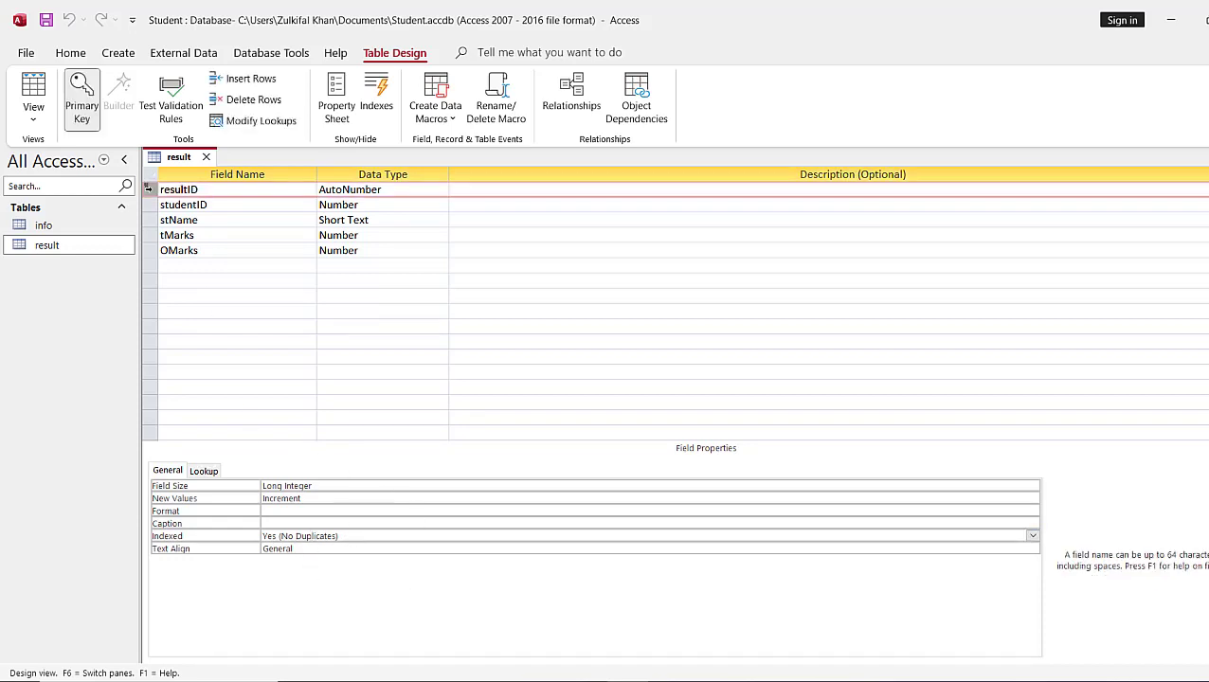
click(70, 108)
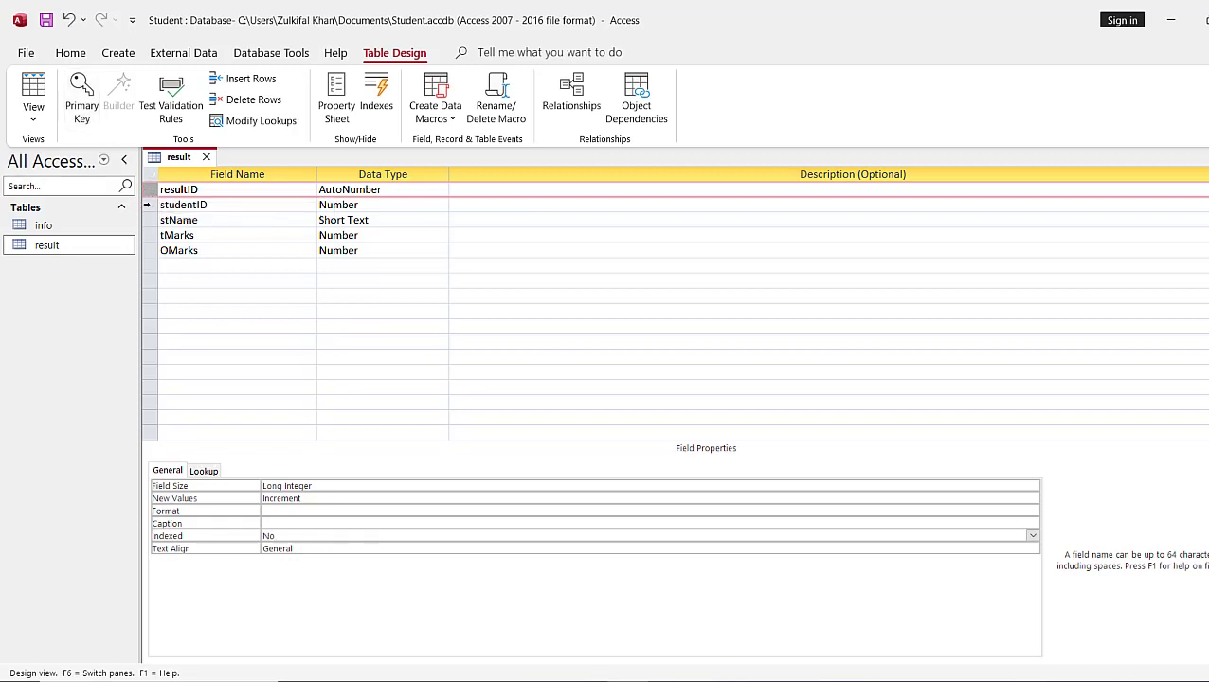
click(147, 205)
click(82, 99)
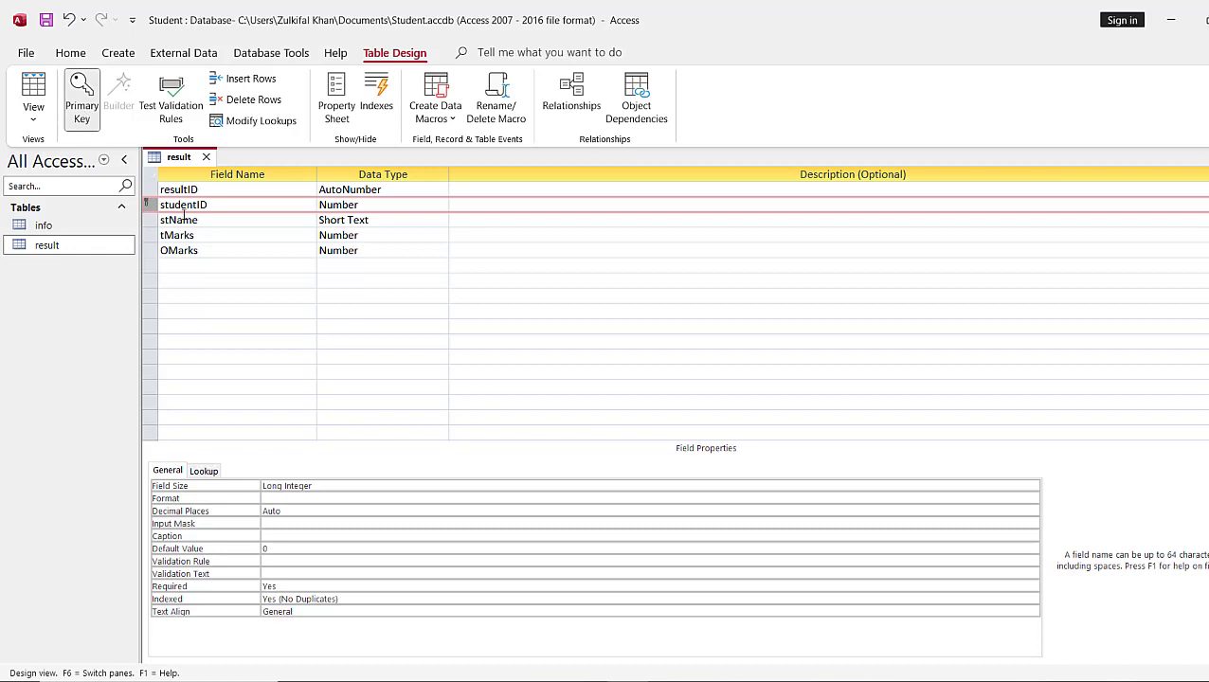
Step: Open the info table in Design View and compare its primary key field with the one in the result table
double_click(94, 225)
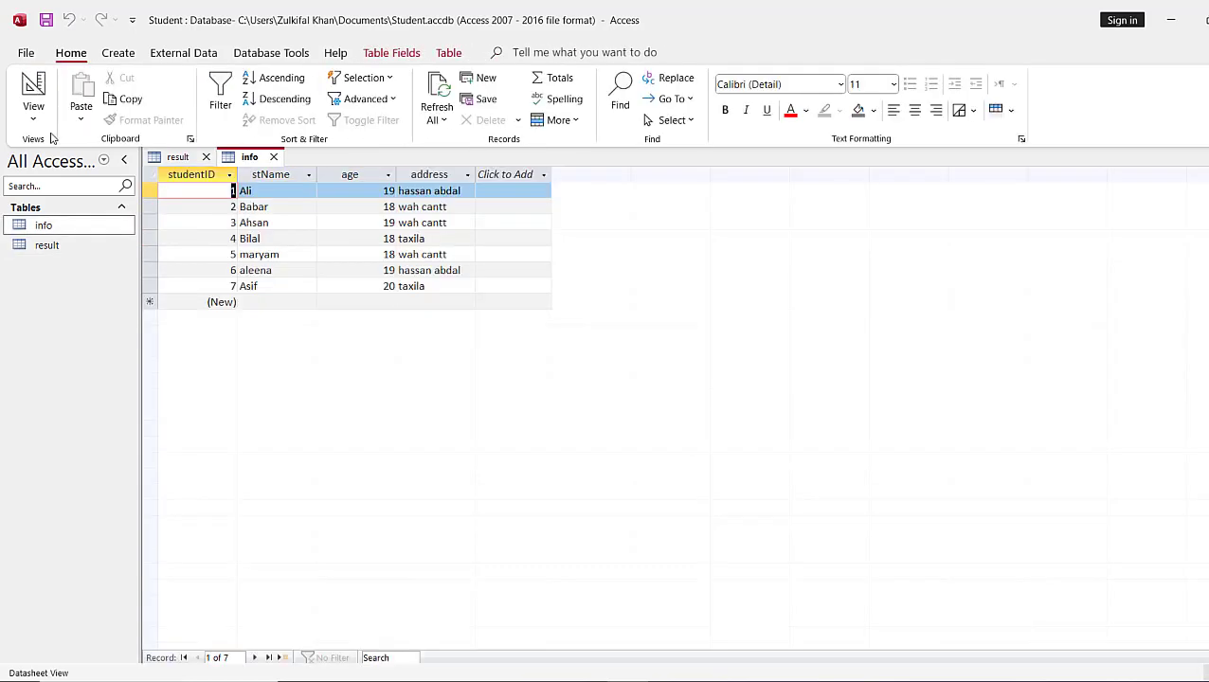
click(33, 111)
click(59, 186)
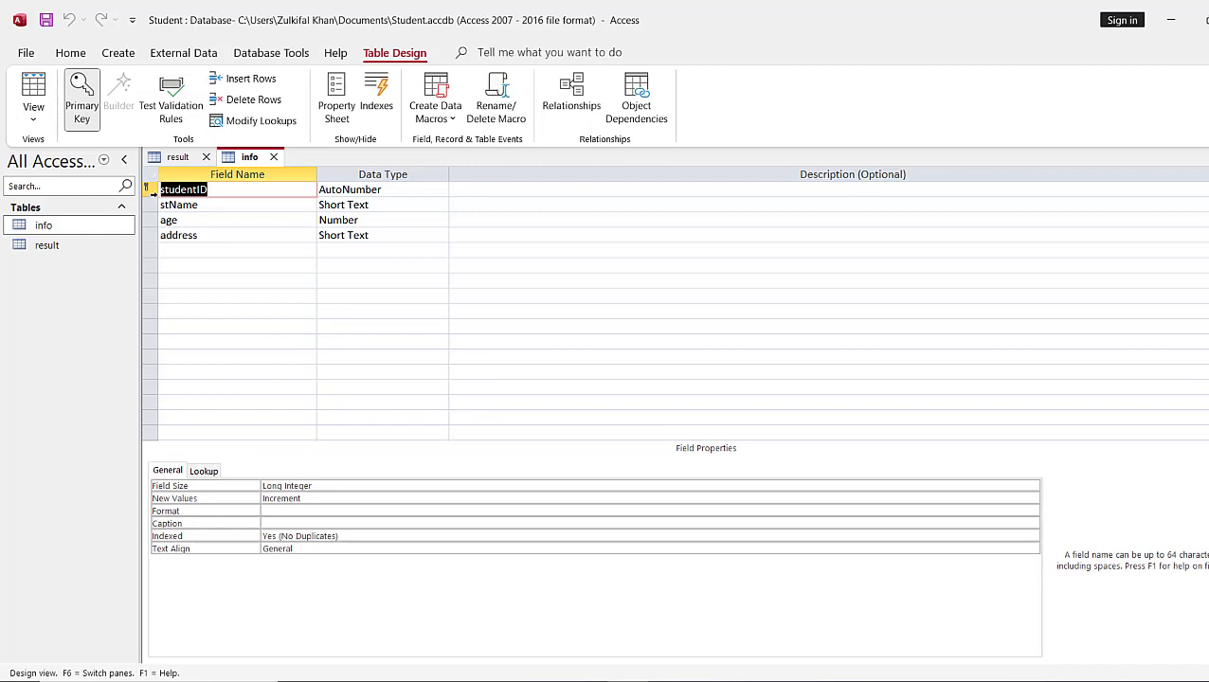
click(175, 157)
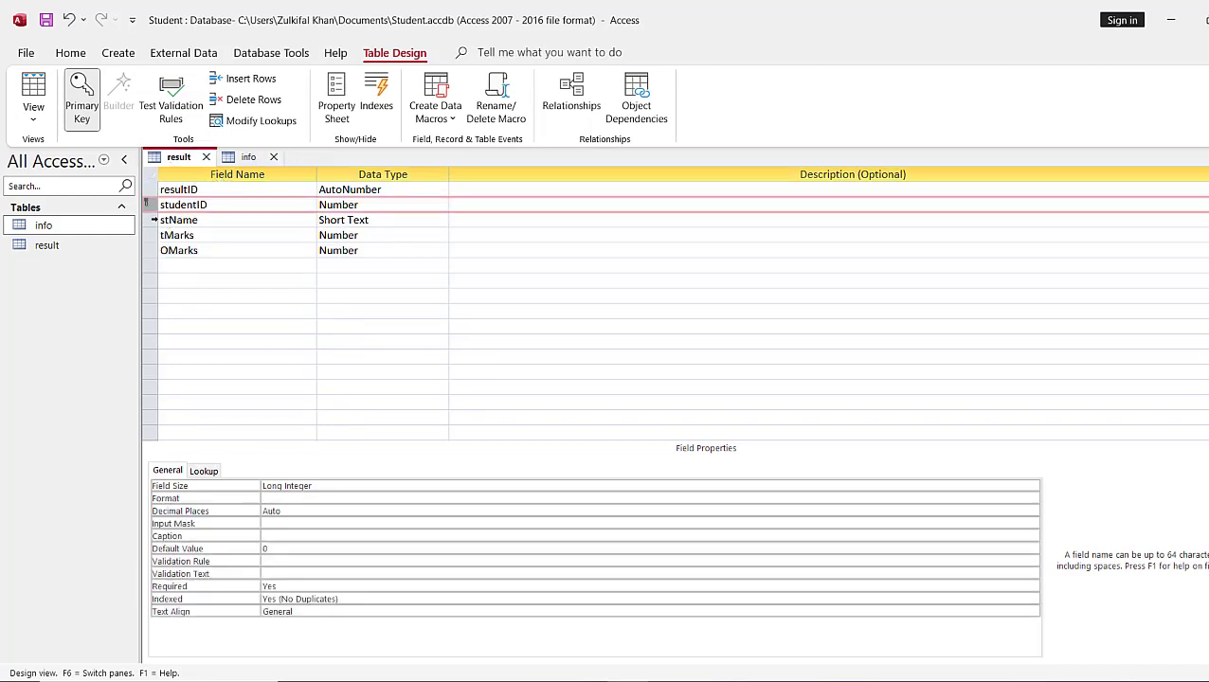
click(256, 358)
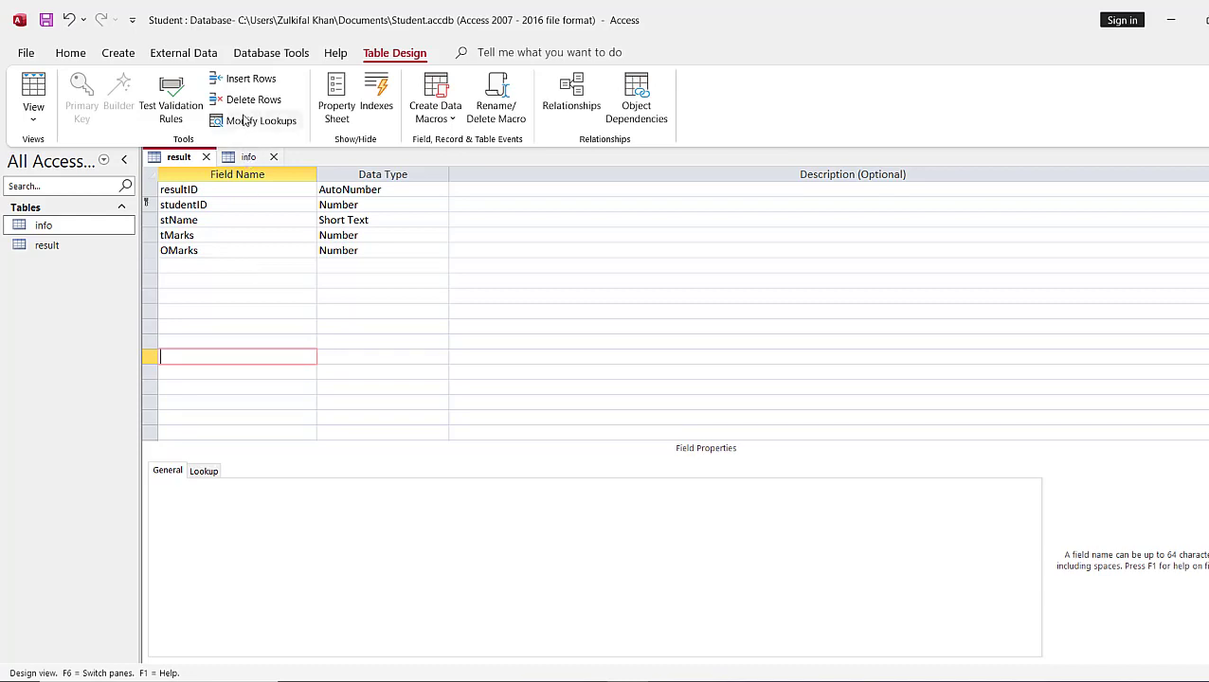
Step: Open the relationships layout and remove the info and result tables from it
click(296, 57)
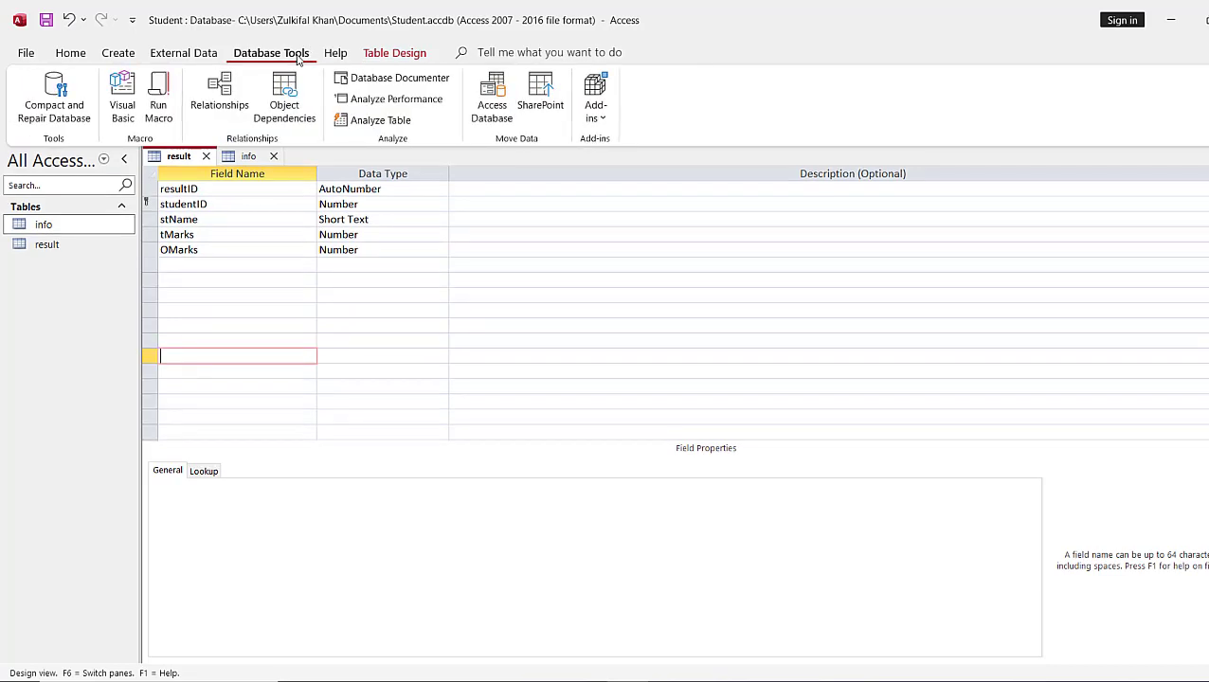
click(226, 98)
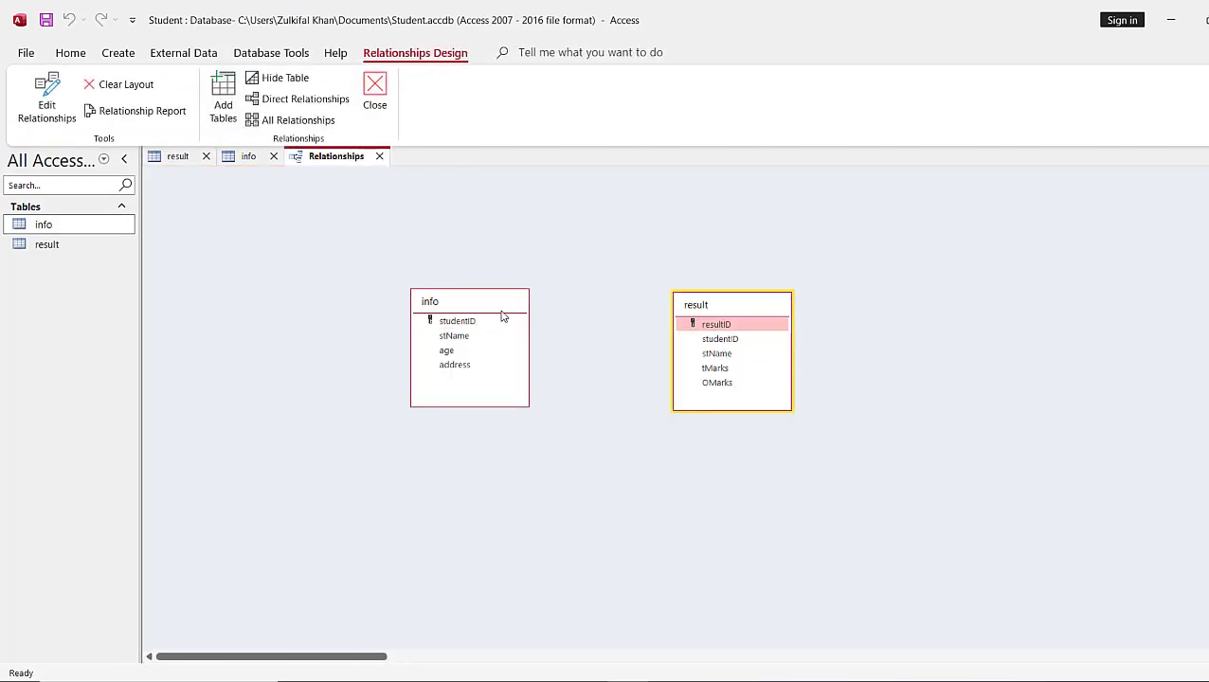
mouse_move(476, 325)
mouse_down()
mouse_move(537, 318)
mouse_move(715, 358)
mouse_move(464, 309)
mouse_up()
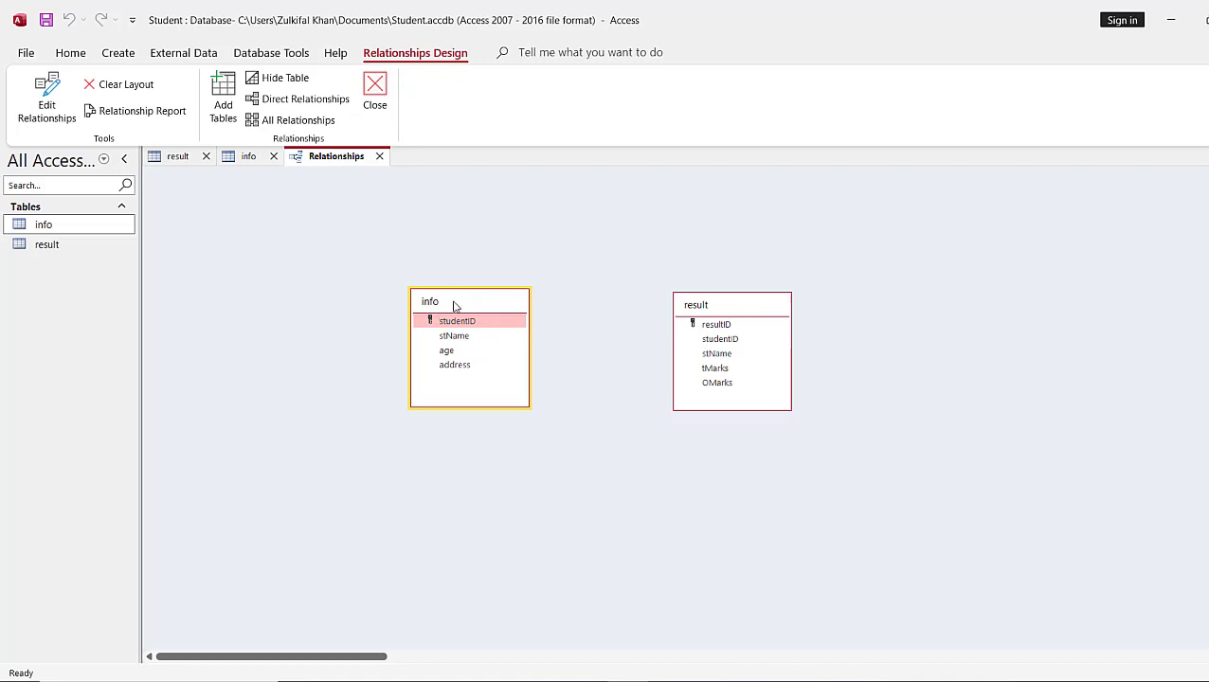
key(Delete)
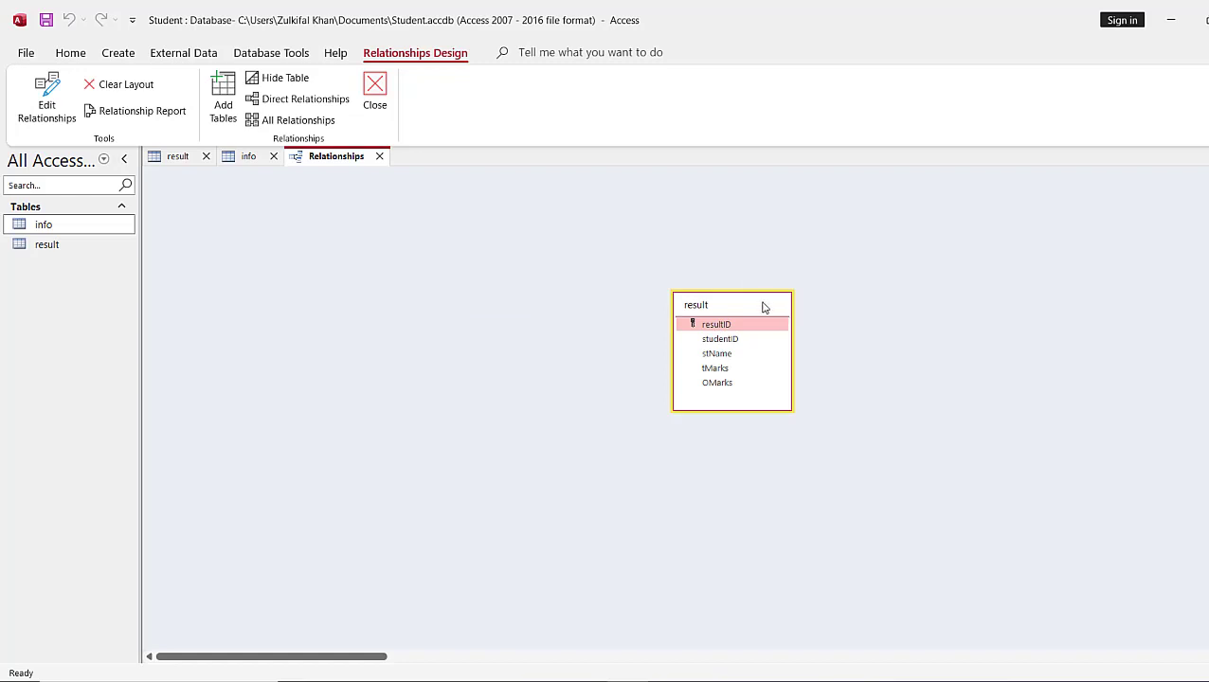
key(Delete)
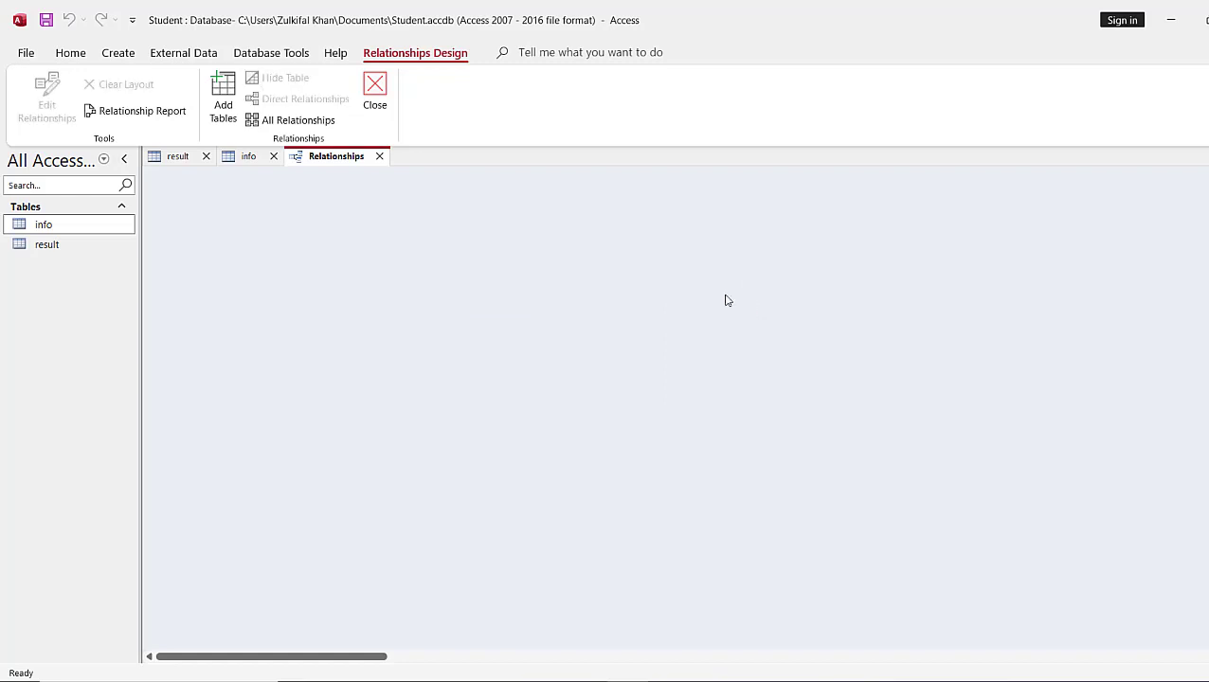
Step: Review the field designs and primary keys of the info and result tables
click(197, 160)
click(248, 158)
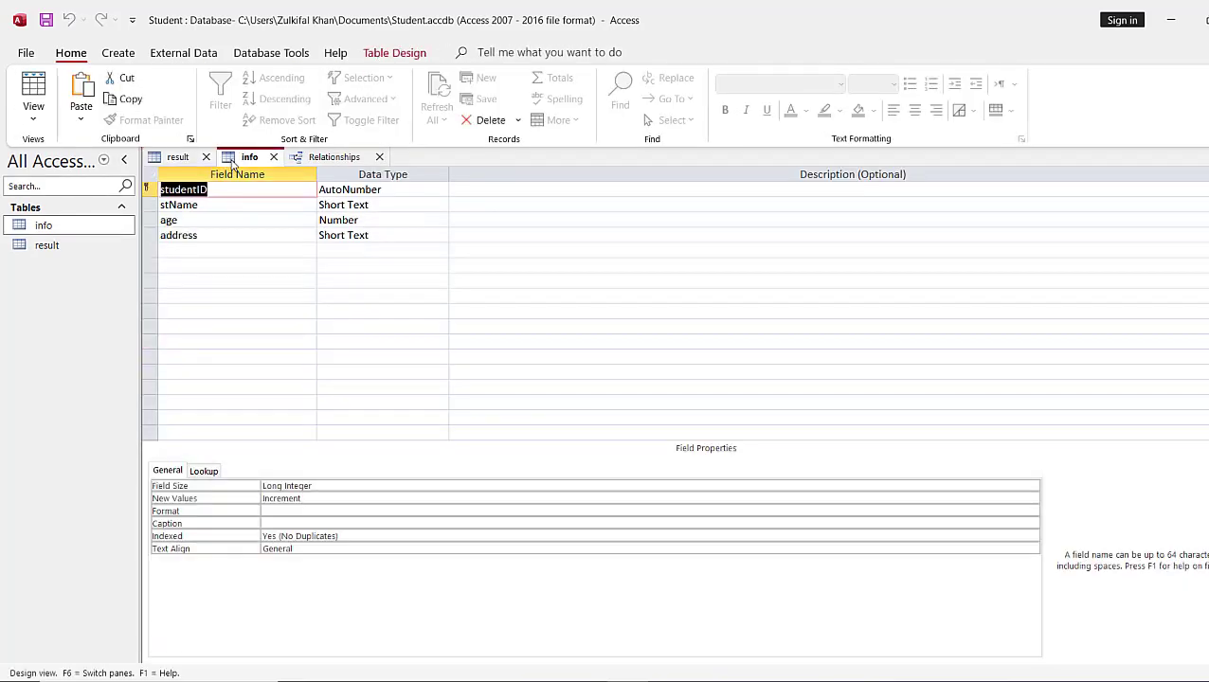
click(266, 282)
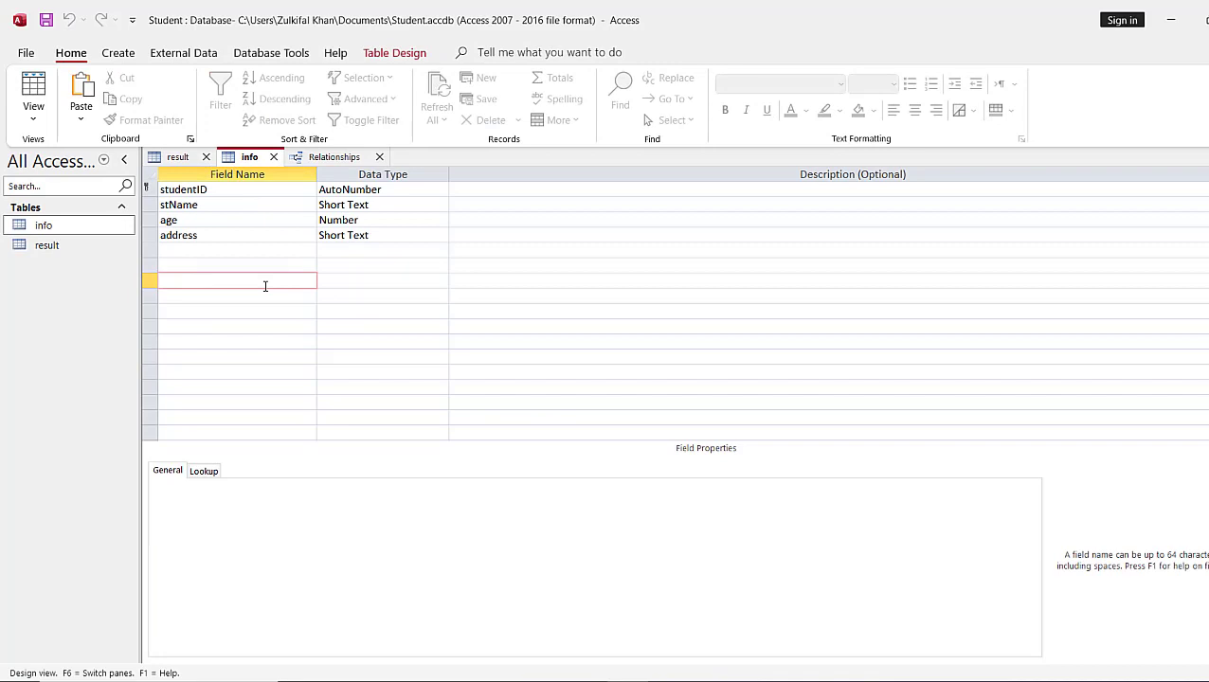
click(178, 157)
click(263, 322)
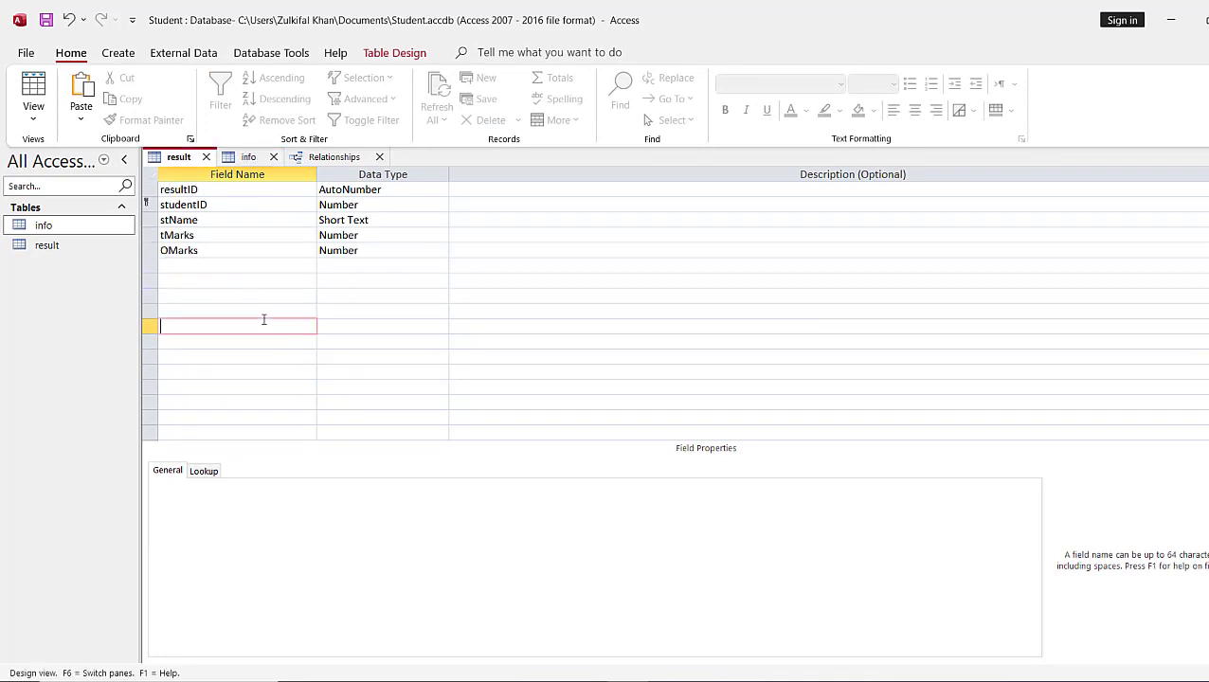
Step: Return to the relationships layout and close it without saving the layout changes
click(322, 159)
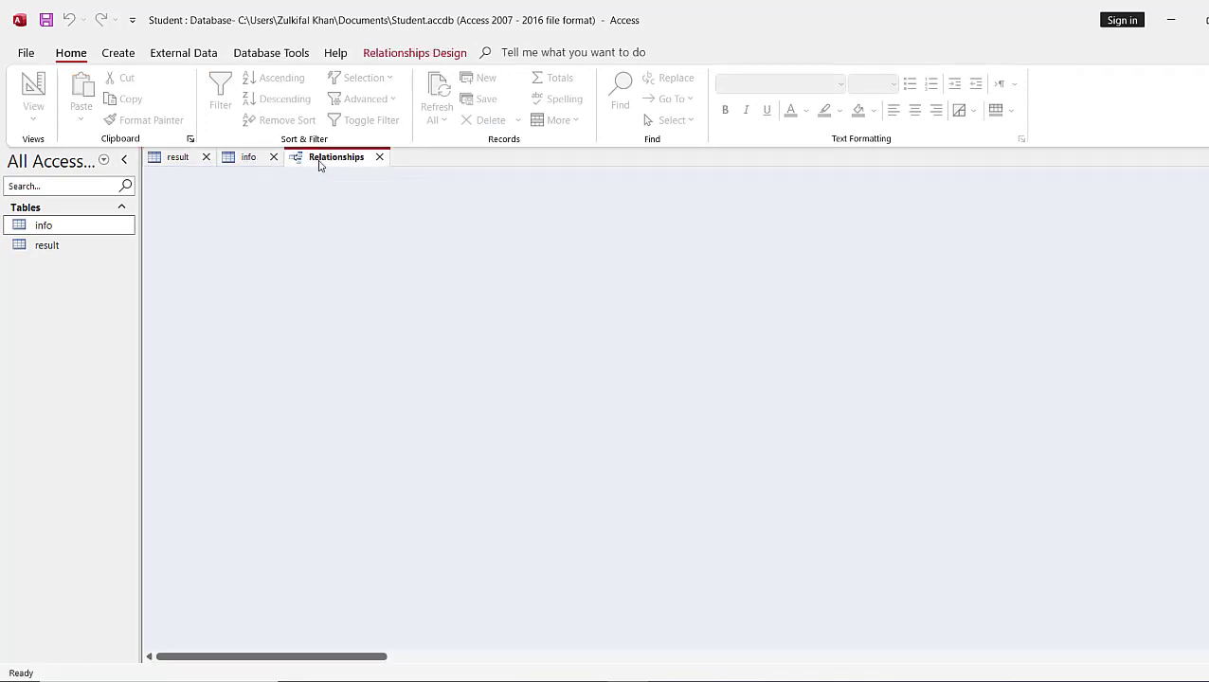
click(271, 57)
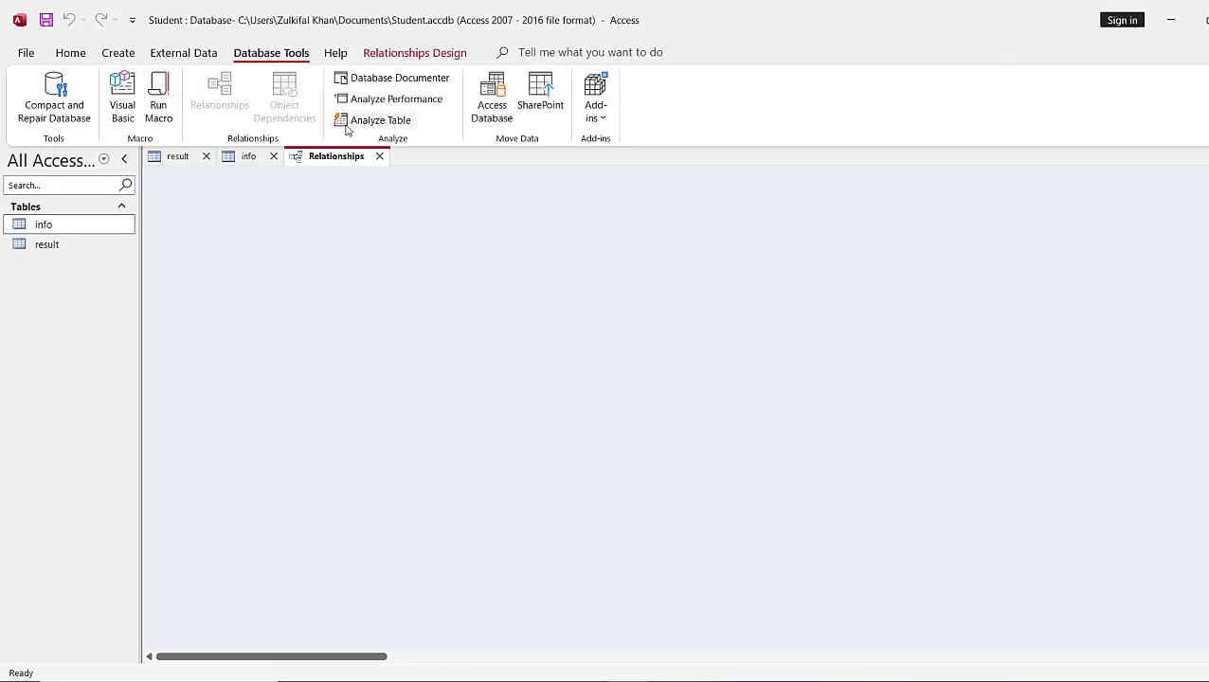
click(380, 157)
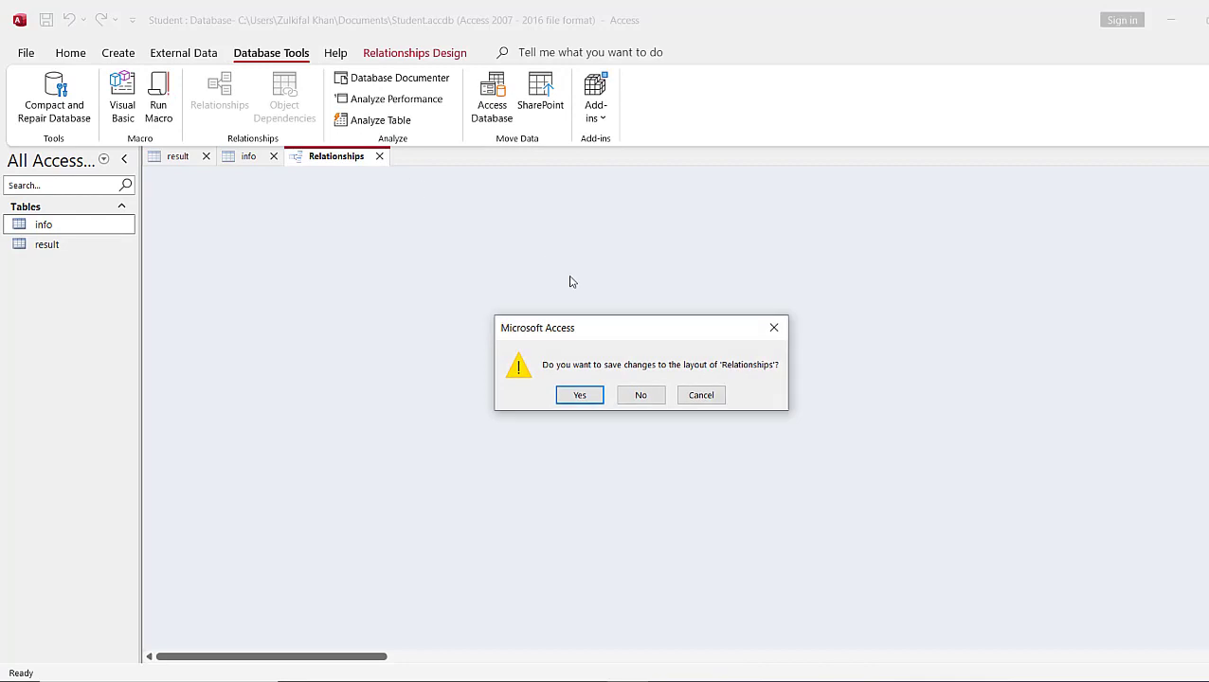
click(641, 396)
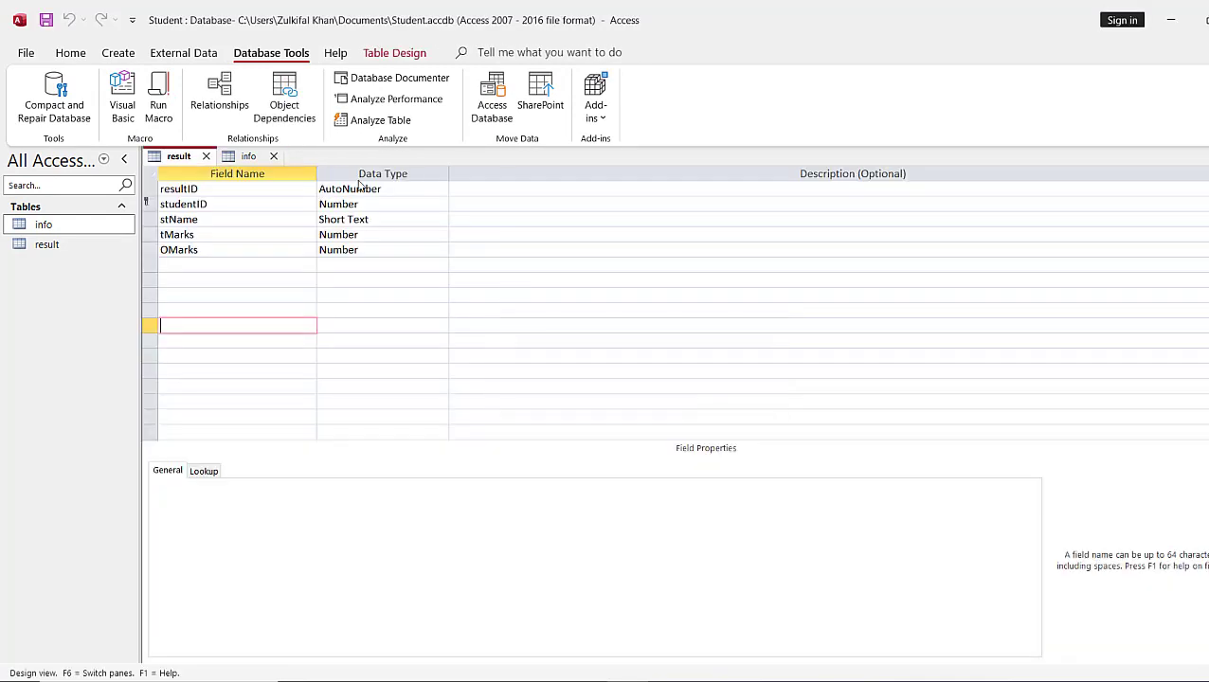
Step: Close the result and info table designs and reopen the relationships layout
click(206, 156)
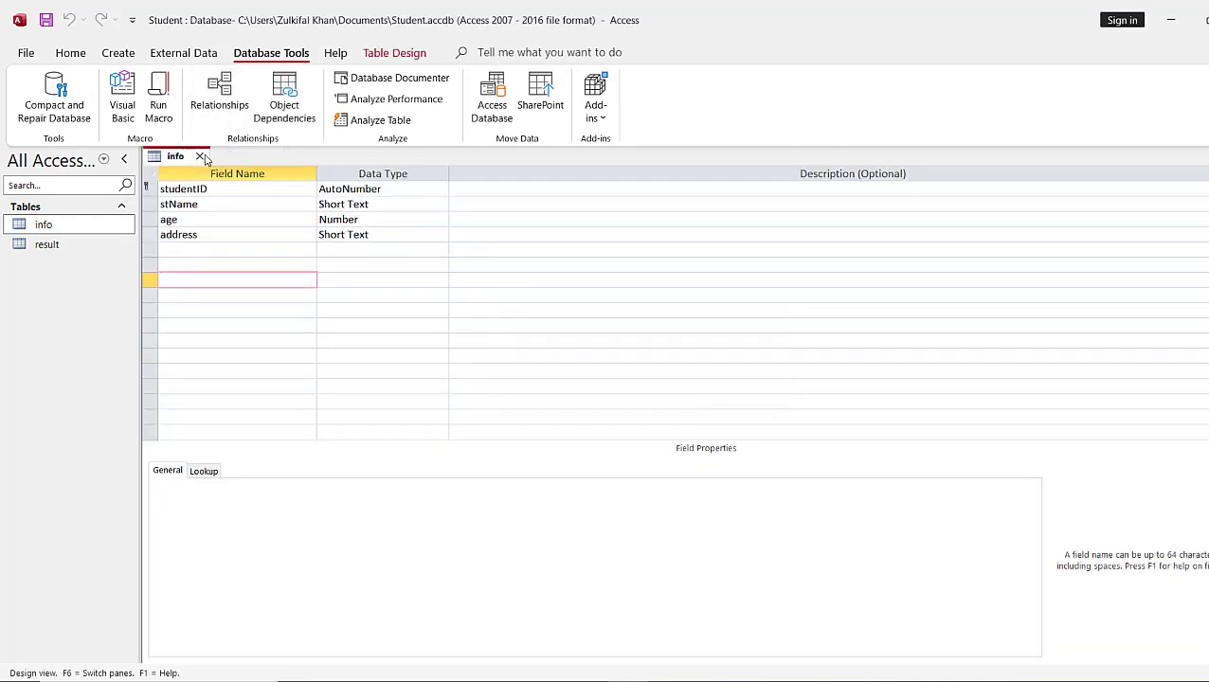
click(199, 156)
click(223, 93)
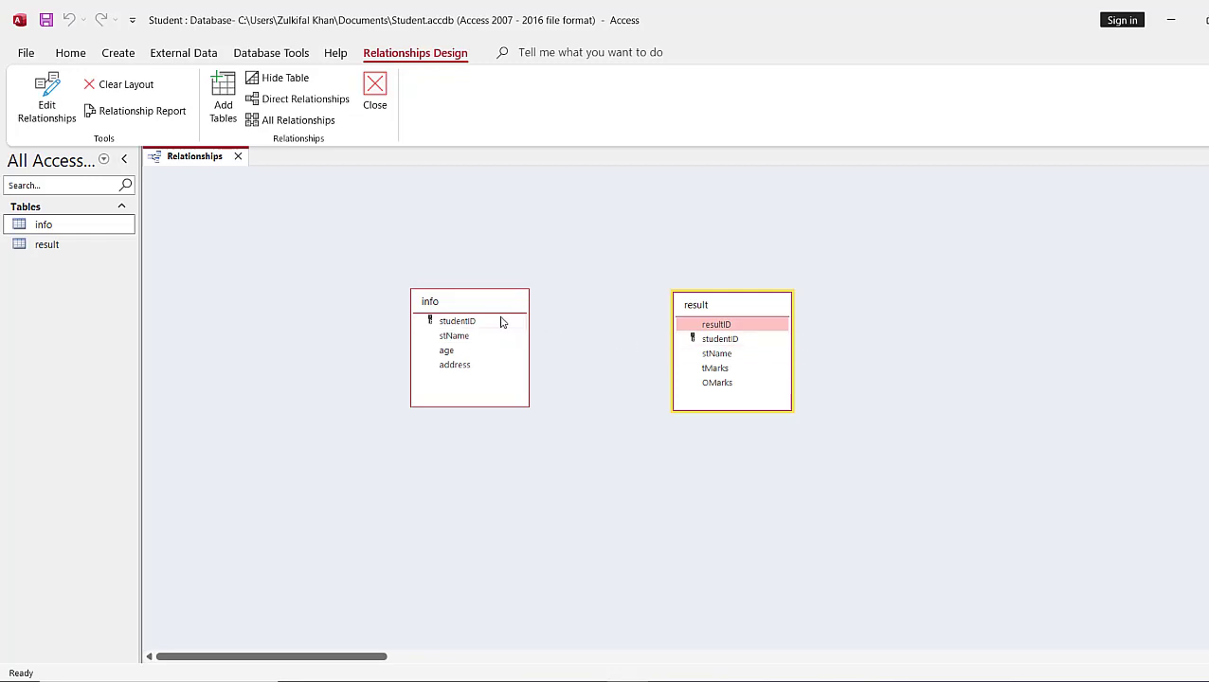
Step: Relate studentID in the info table to studentID in the result table
drag(461, 323, 709, 345)
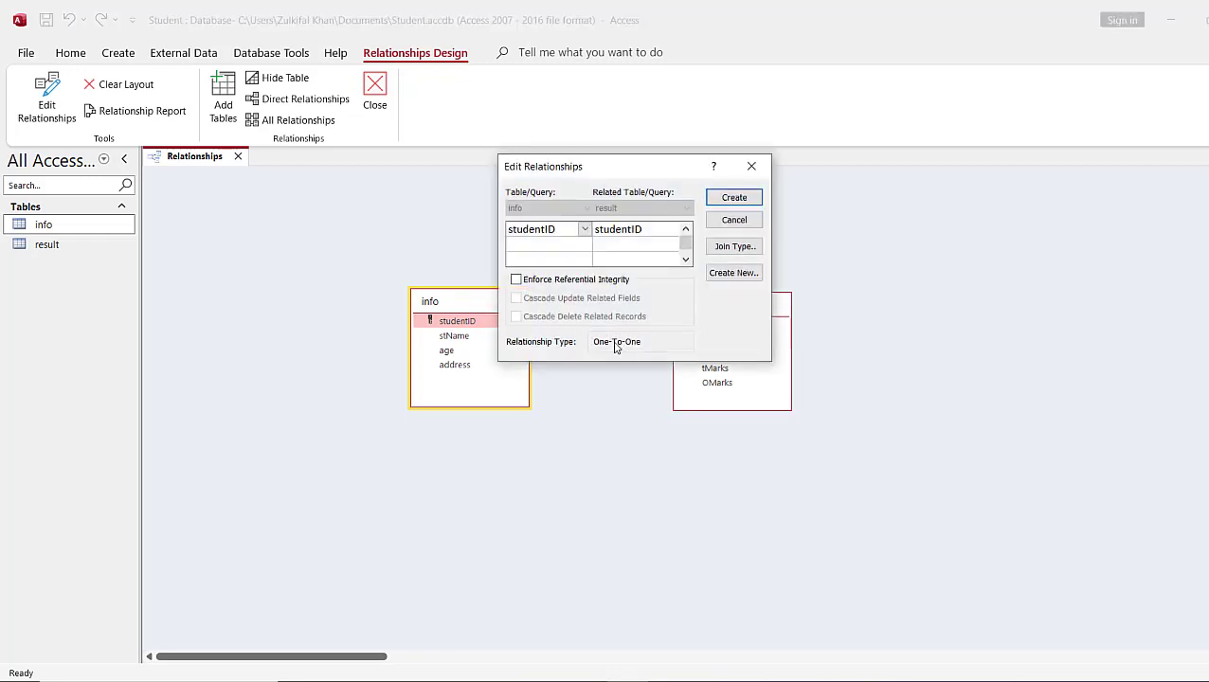